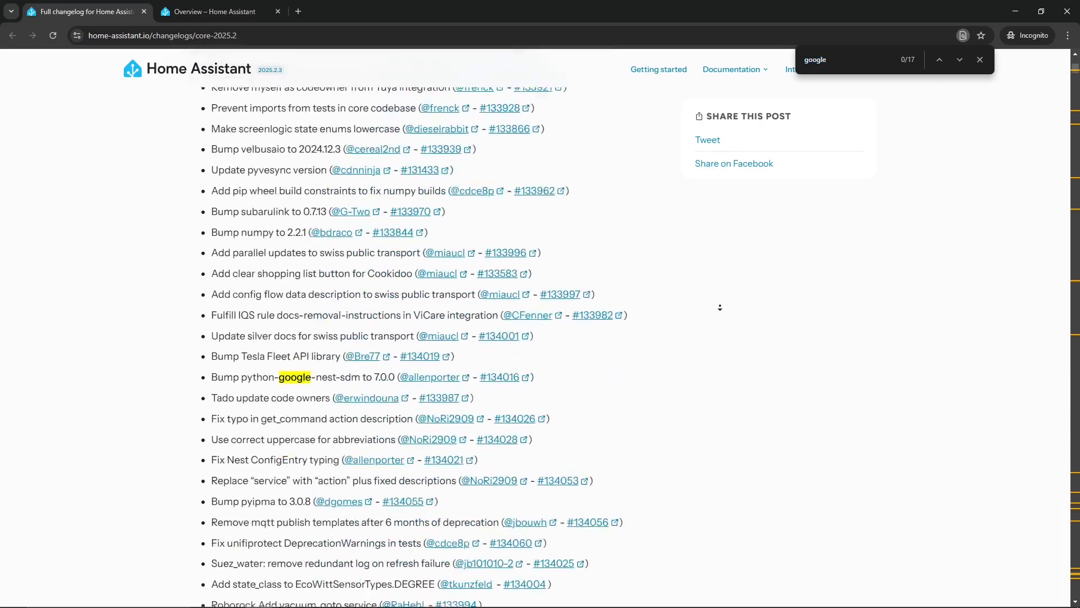
# Step: Step through the "google" matches in the Home Assistant Core 2025.2 changelog to reach the Google Drive backup integration entry
pyautogui.scroll(-12, 666, 294)
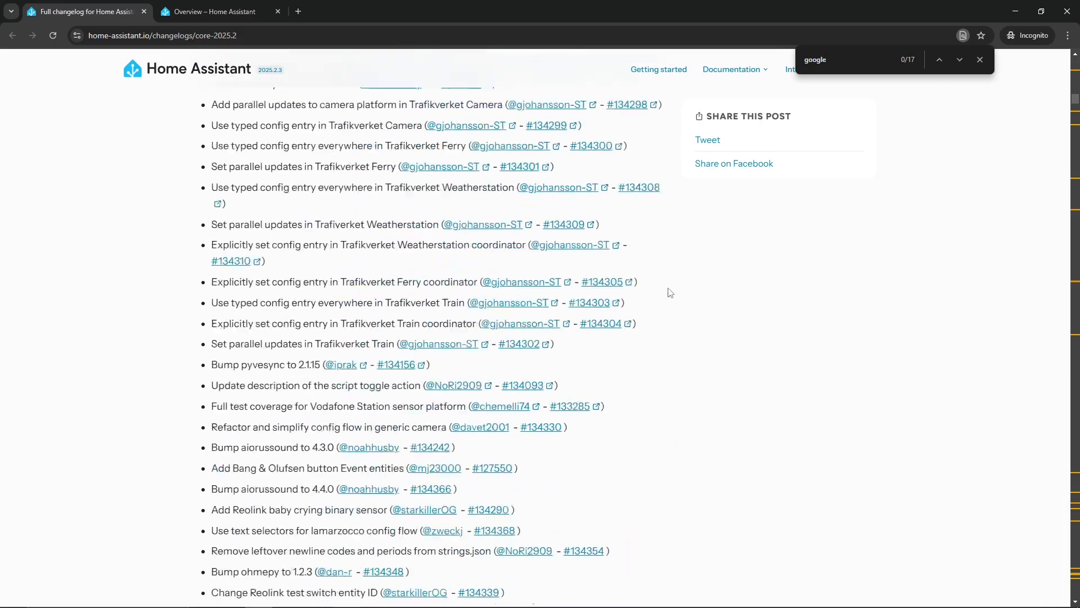
pyautogui.scroll(-15, 486, 273)
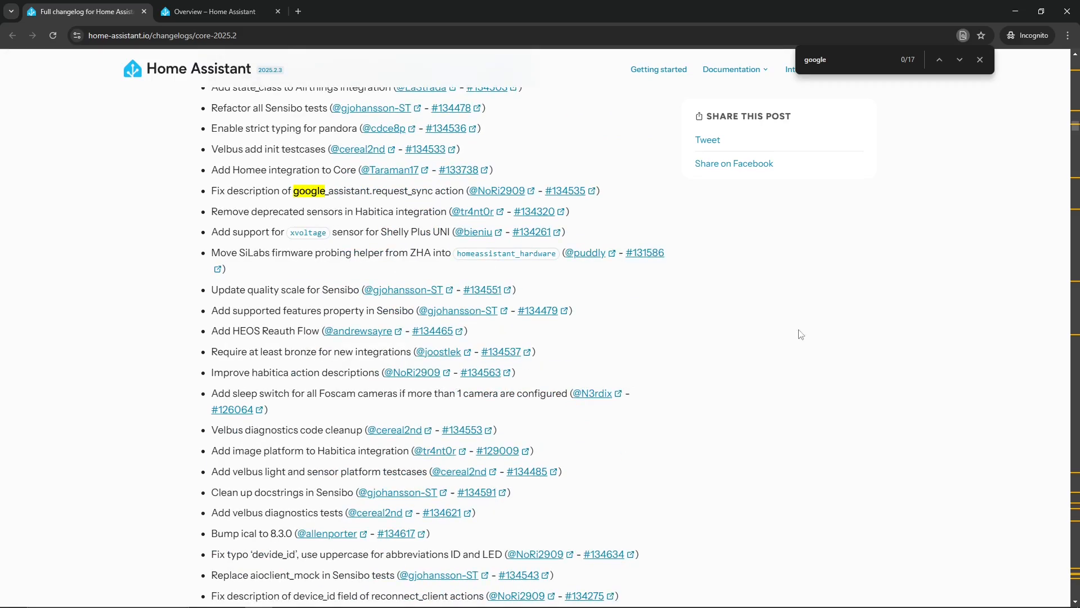
pyautogui.scroll(10, 800, 333)
pyautogui.press('Return')
pyautogui.press('Return')
pyautogui.press('Return')
pyautogui.press('Return')
pyautogui.press('Return')
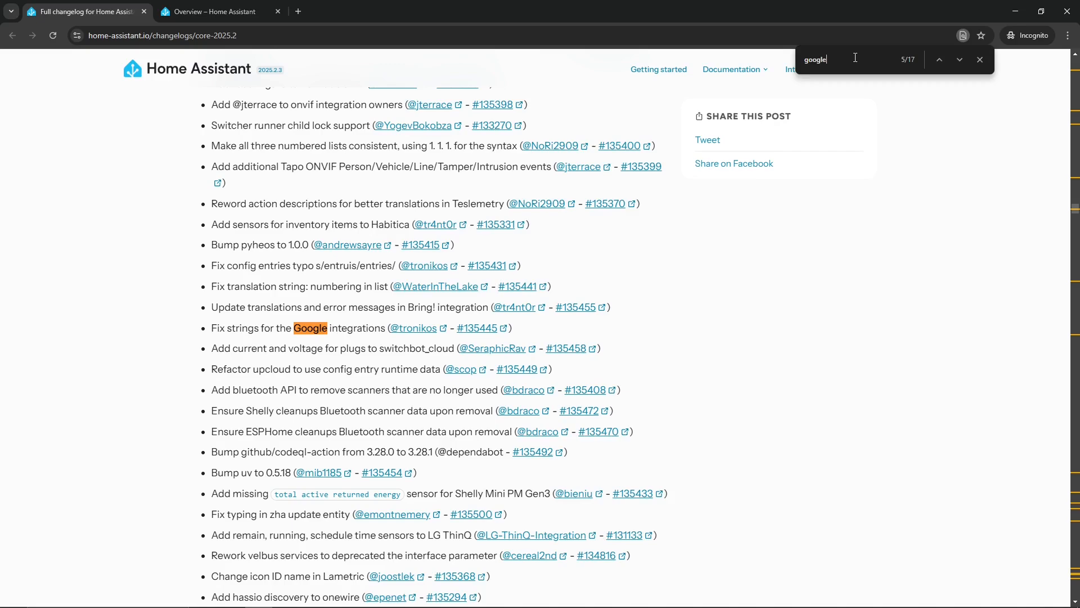
pyautogui.press('Return')
pyautogui.press('Return')
pyautogui.press('Return')
pyautogui.press('Return')
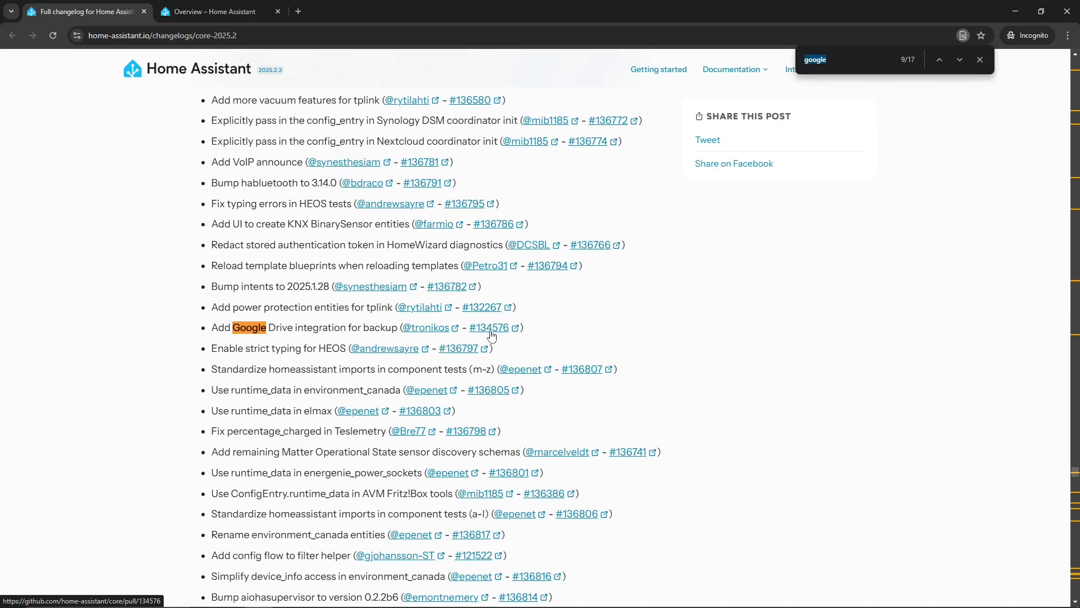
# Step: Highlight the changelog entry "Add Google Drive integration for backup" and clear the selection
pyautogui.moveTo(219, 328); pyautogui.dragTo(386, 327)
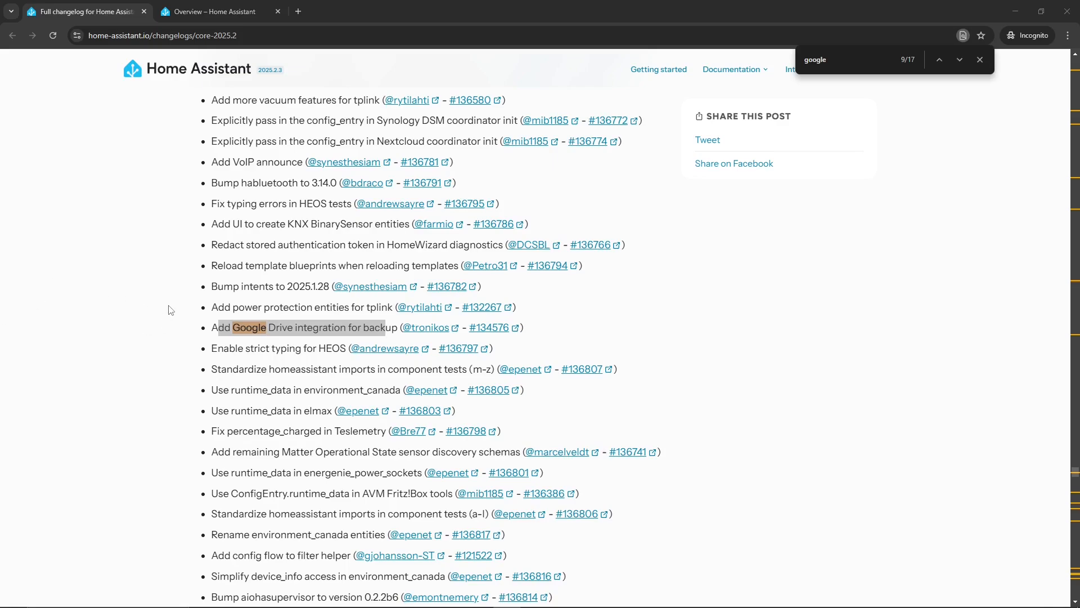
pyautogui.moveTo(212, 328); pyautogui.dragTo(247, 328)
pyautogui.click(281, 417)
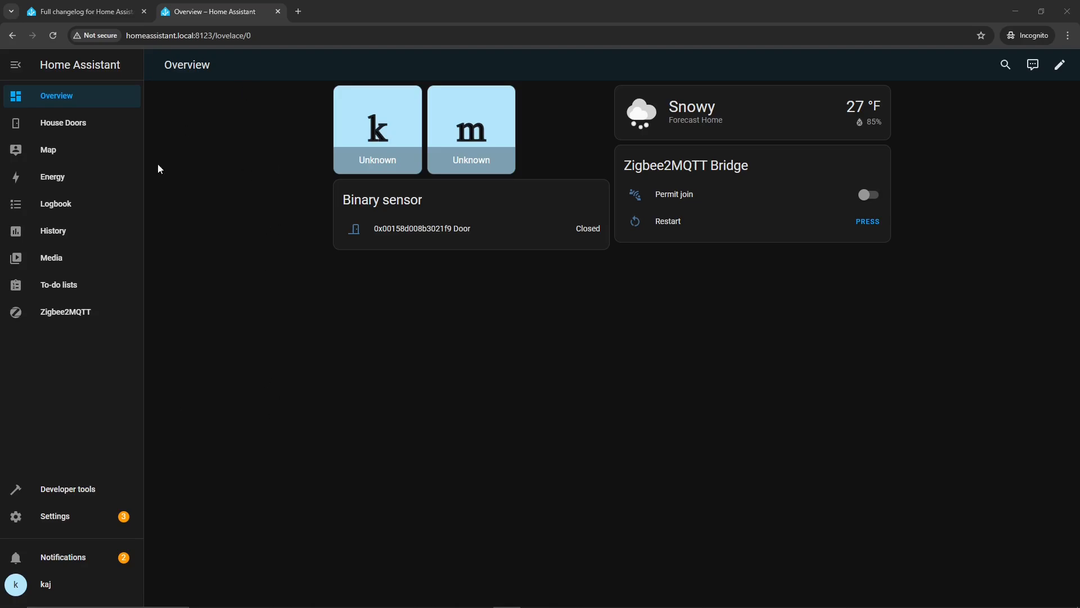
# Step: Open the Home Assistant Core update in the system's updates and check its installed and latest versions
pyautogui.click(69, 526)
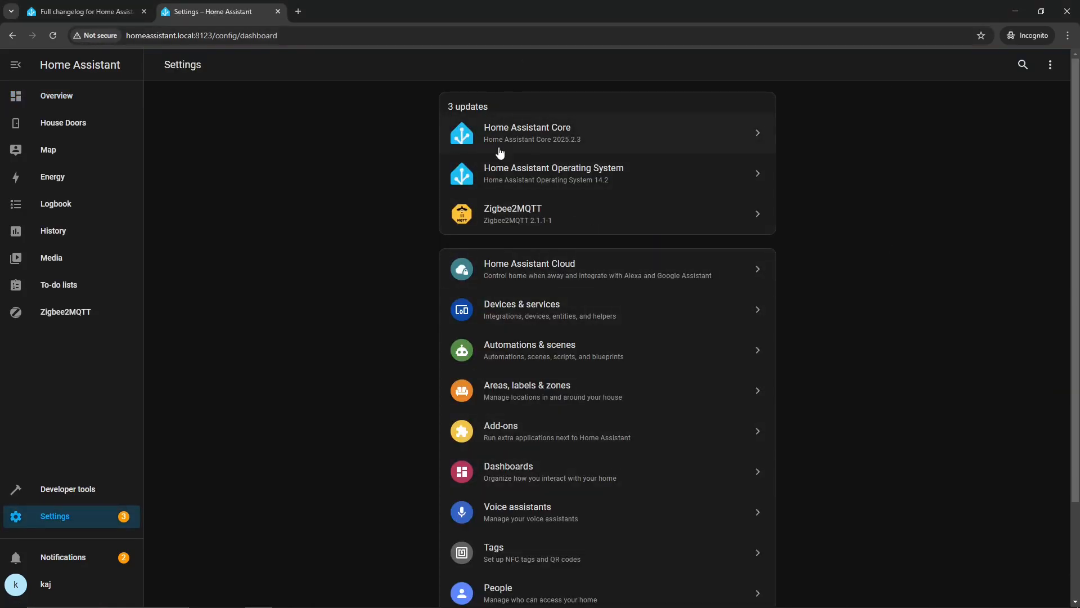
pyautogui.scroll(-3, 579, 429)
pyautogui.click(600, 538)
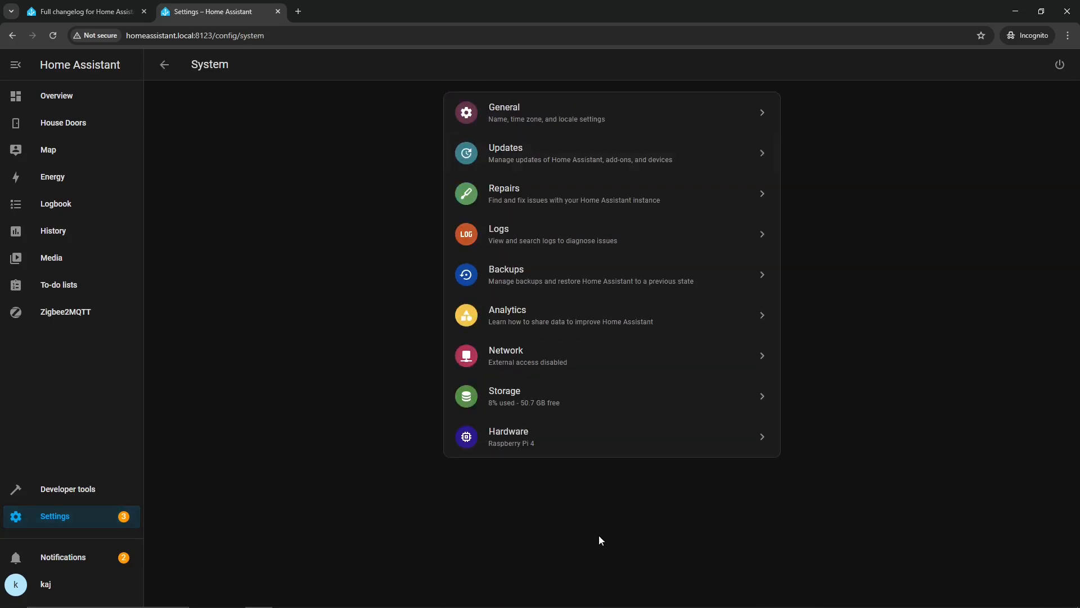
pyautogui.click(501, 160)
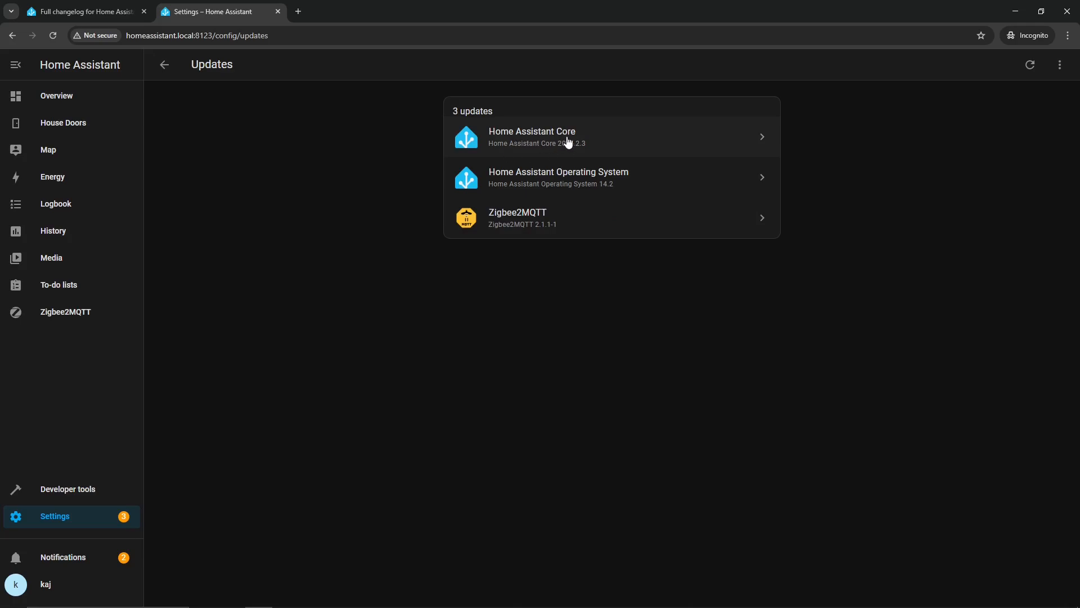
pyautogui.click(568, 140)
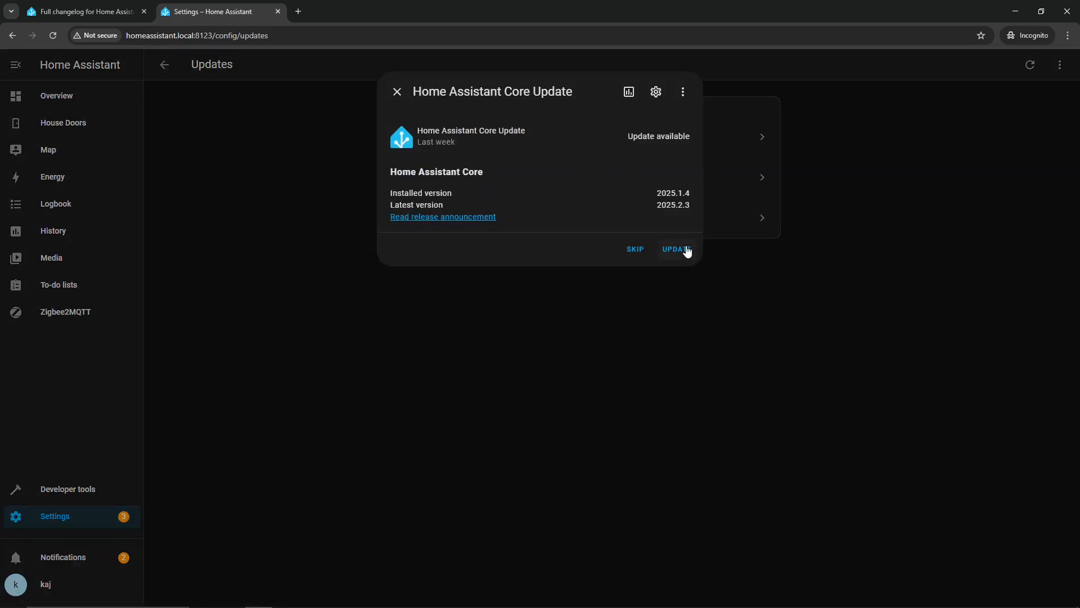
pyautogui.moveTo(656, 193); pyautogui.dragTo(687, 192)
pyautogui.moveTo(389, 206); pyautogui.dragTo(678, 206)
# Step: Compare the release number in the changelog heading with the available update and install the Home Assistant Core update
pyautogui.click(105, 8)
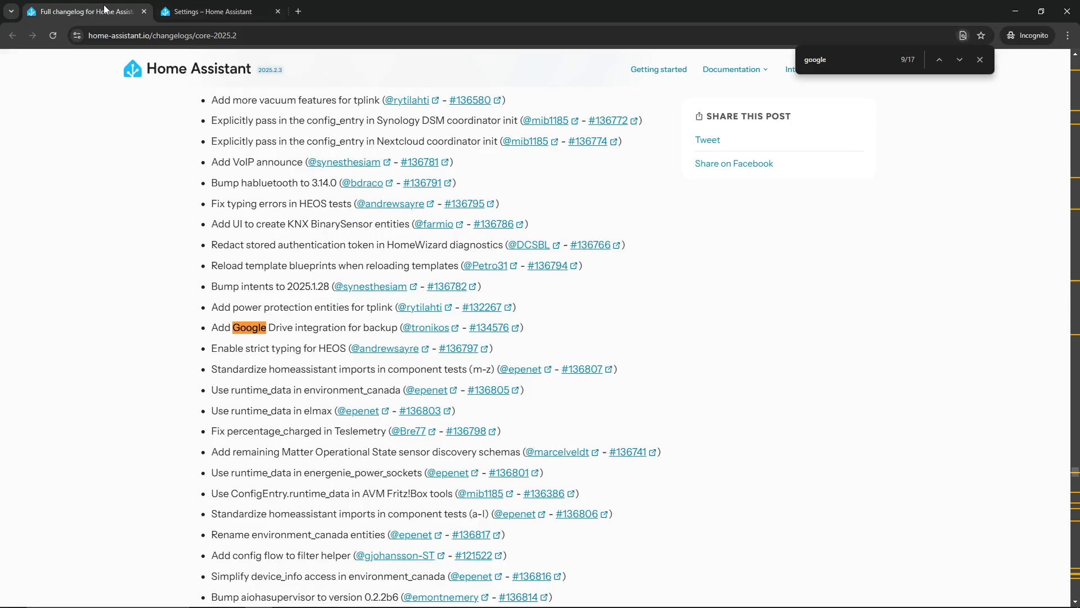
pyautogui.scroll(20, 299, 136)
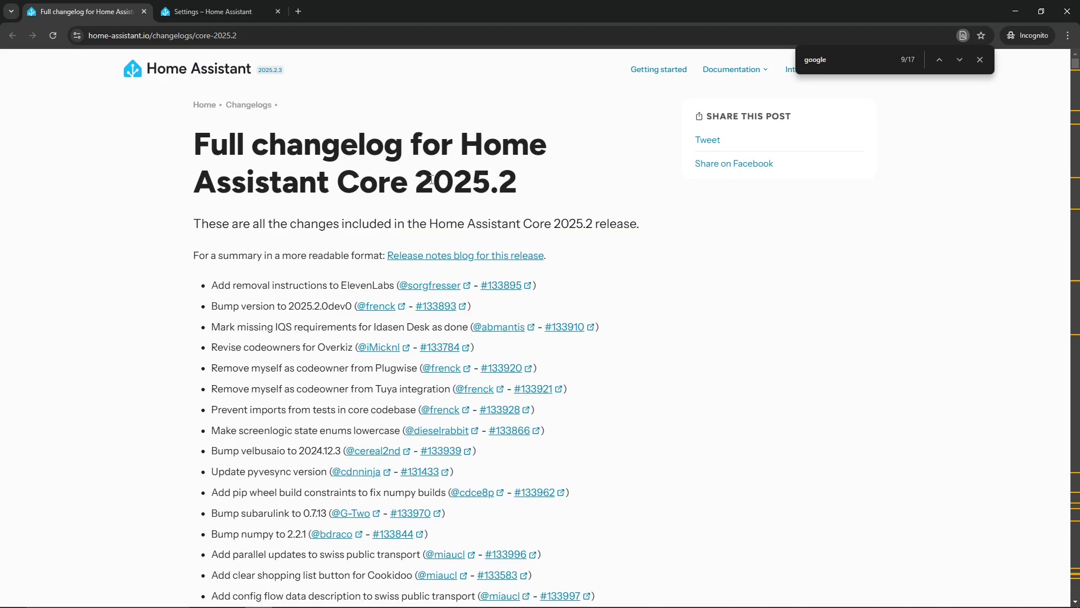
pyautogui.moveTo(431, 179); pyautogui.dragTo(518, 183)
pyautogui.hotkey('ctrl', 'Tab')
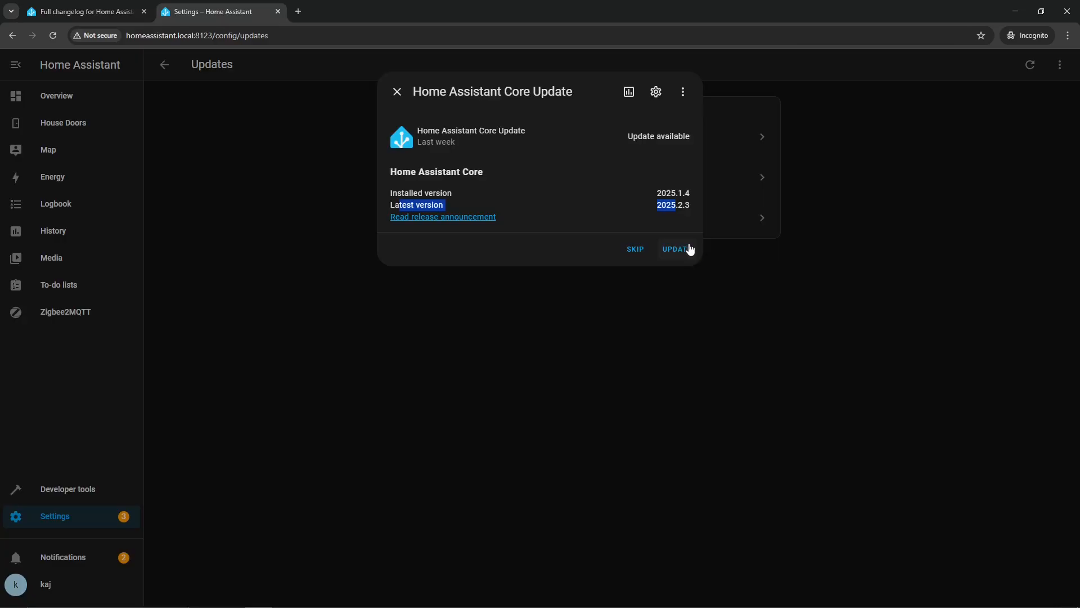
pyautogui.click(679, 249)
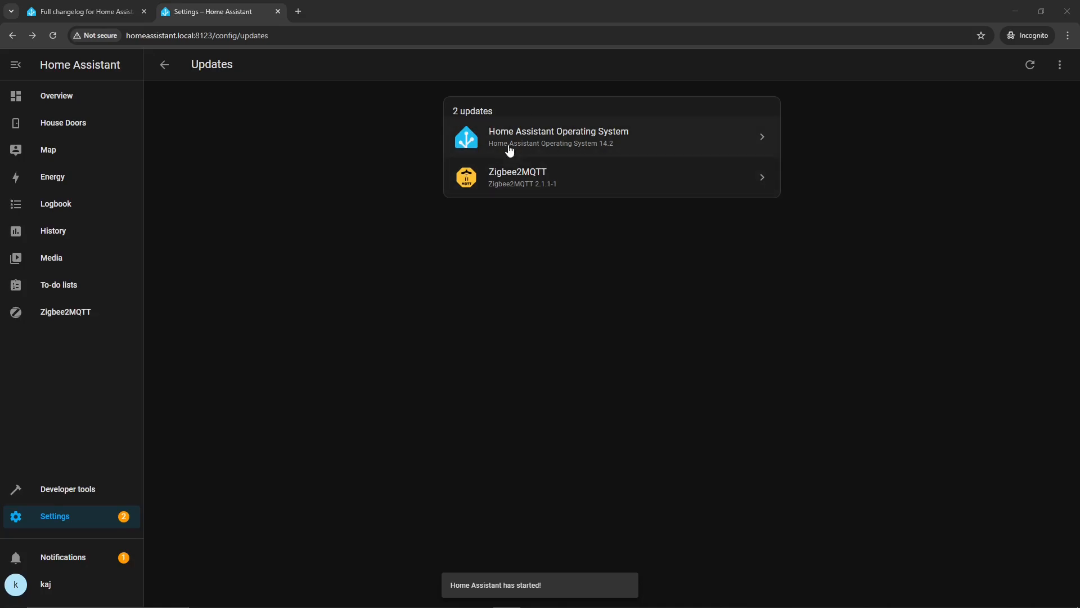
# Step: Open the system's backup settings and choose the Recommended option for setting up automatic backups
pyautogui.click(81, 525)
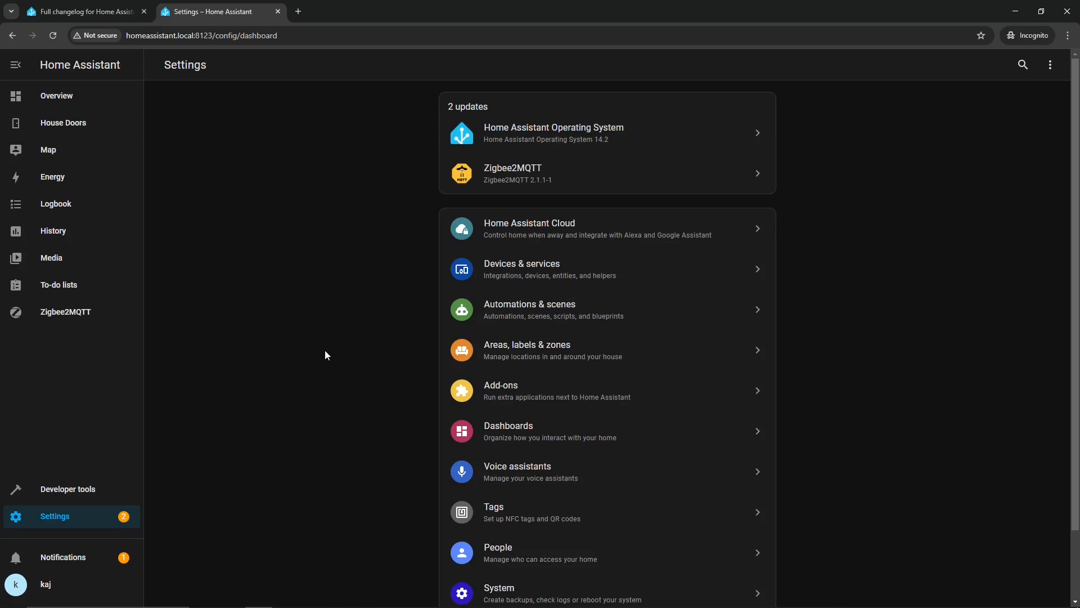
pyautogui.scroll(-2, 267, 389)
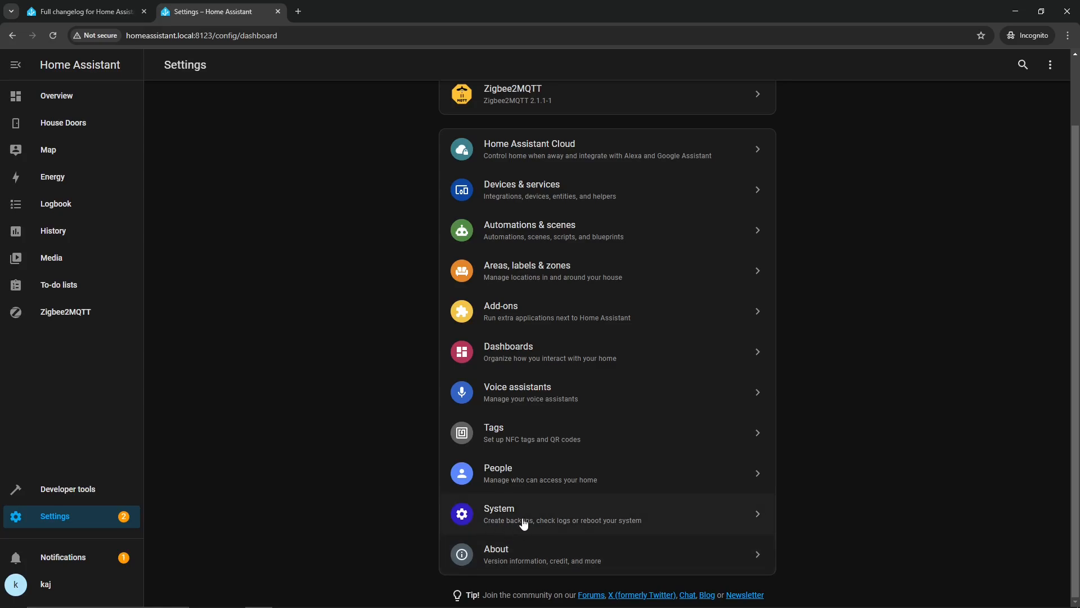
pyautogui.click(497, 513)
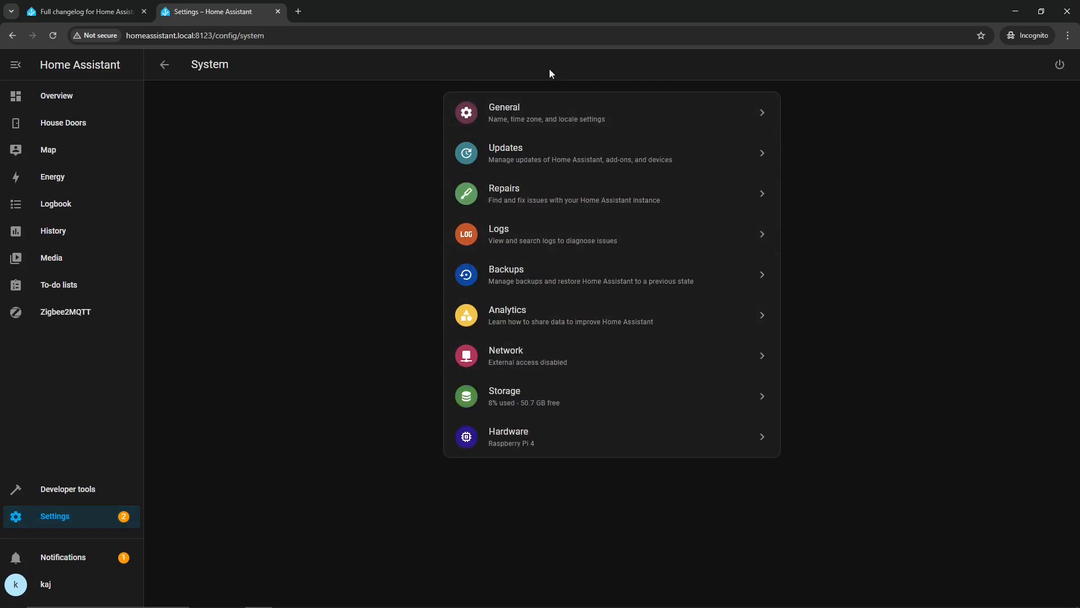
pyautogui.click(527, 283)
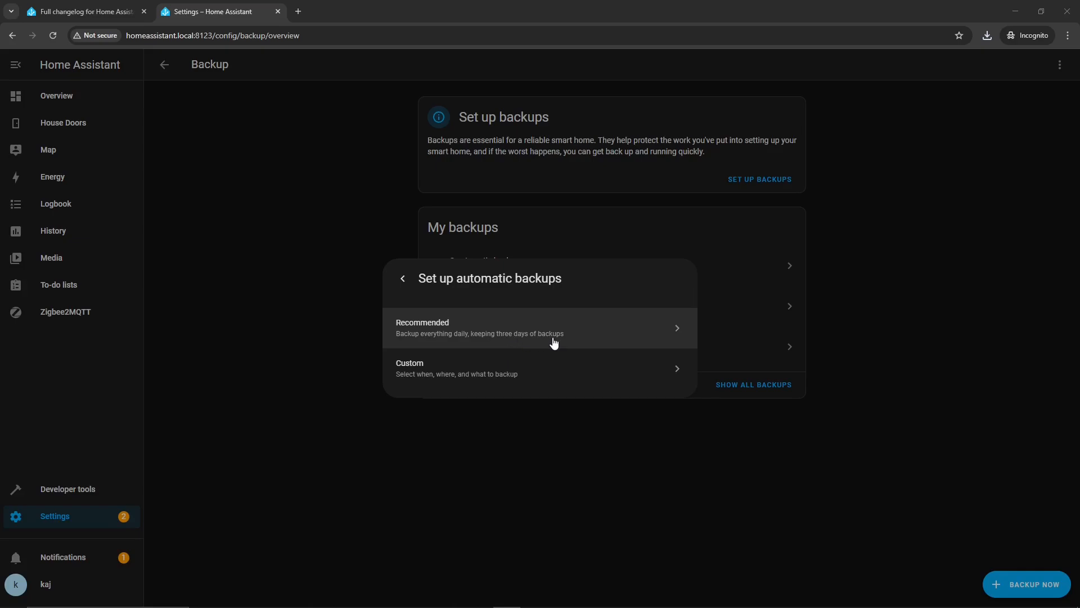
pyautogui.click(441, 333)
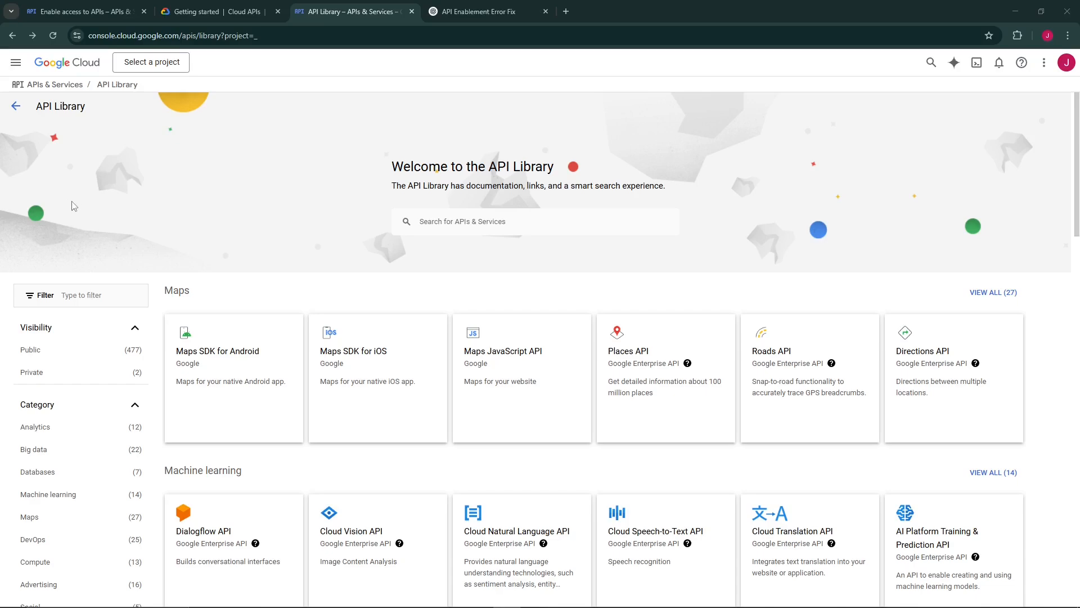
# Step: Switch to the Google Cloud API Library and locate the Google Drive API among the Google Workspace APIs
pyautogui.scroll(-1, 291, 228)
pyautogui.scroll(1, 281, 222)
pyautogui.click(106, 116)
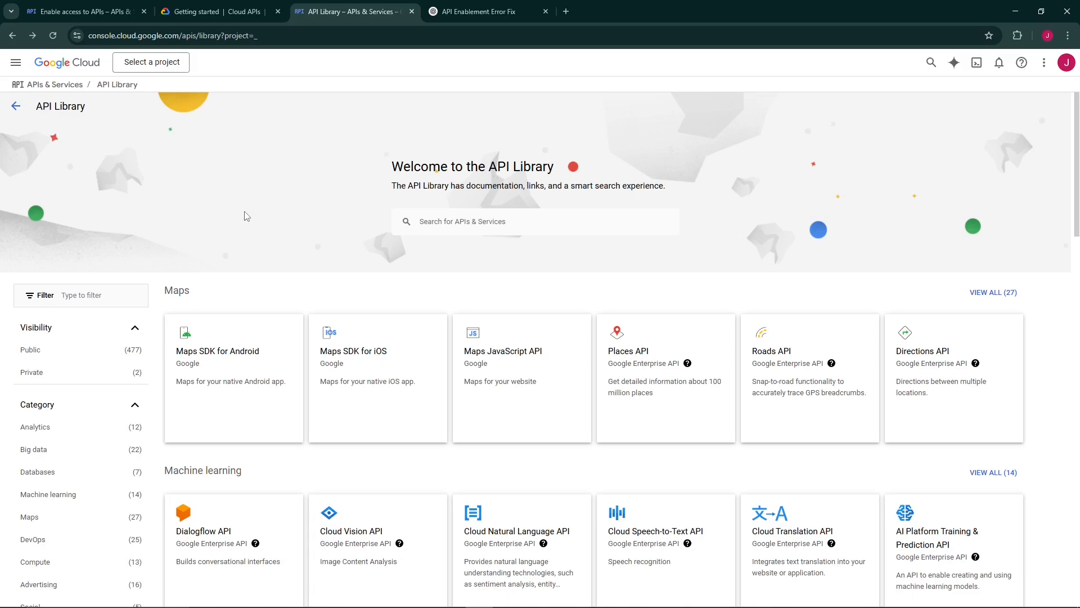
pyautogui.scroll(-7, 247, 217)
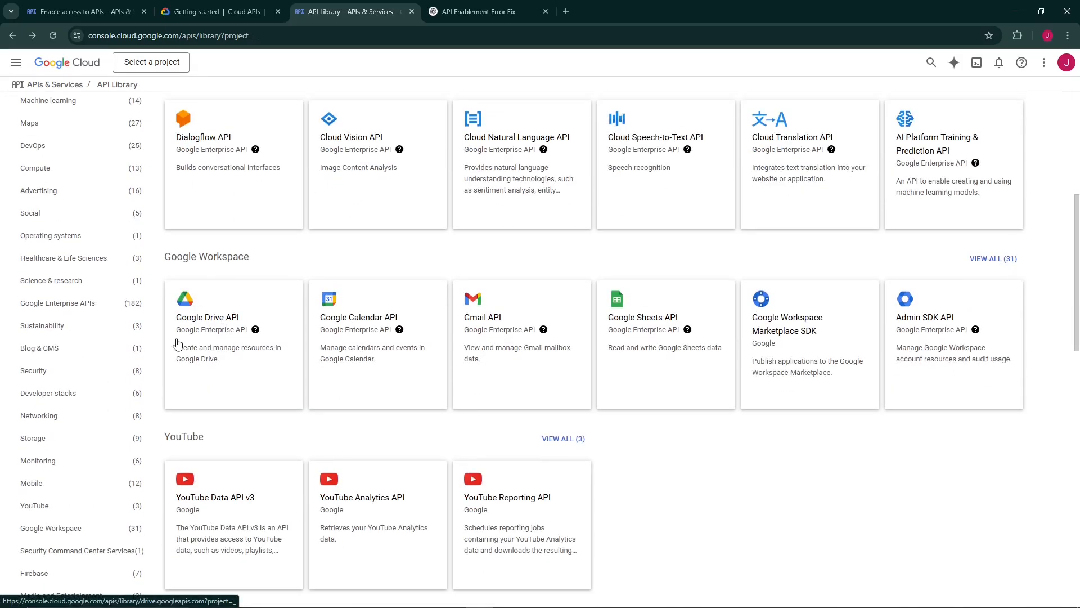
pyautogui.moveTo(261, 323)
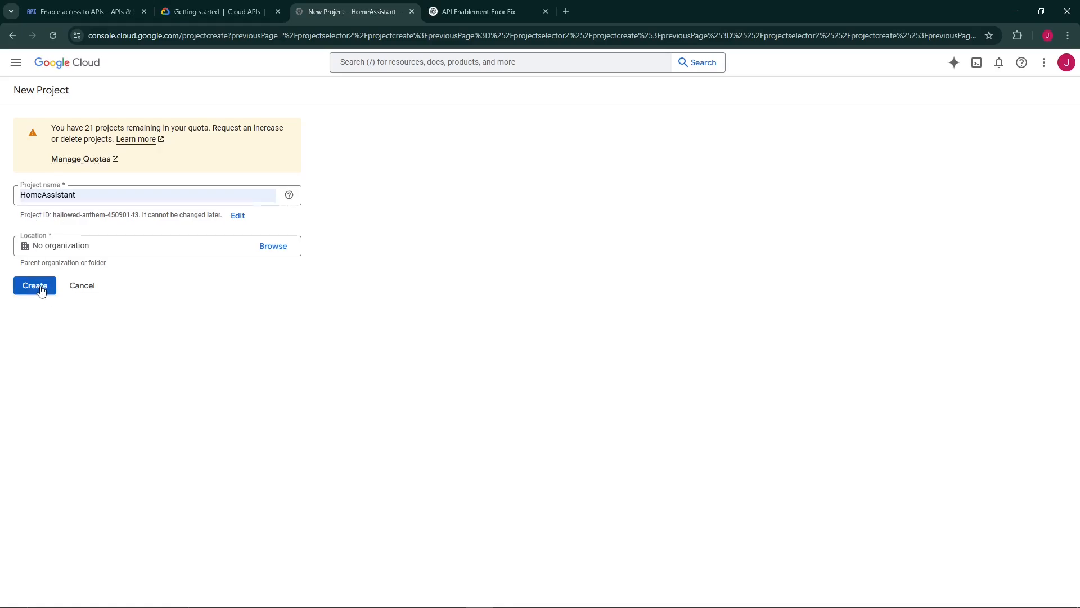
# Step: Create the Google Cloud project HomeAssistant with no organization and open its APIs & Services page
pyautogui.click(35, 285)
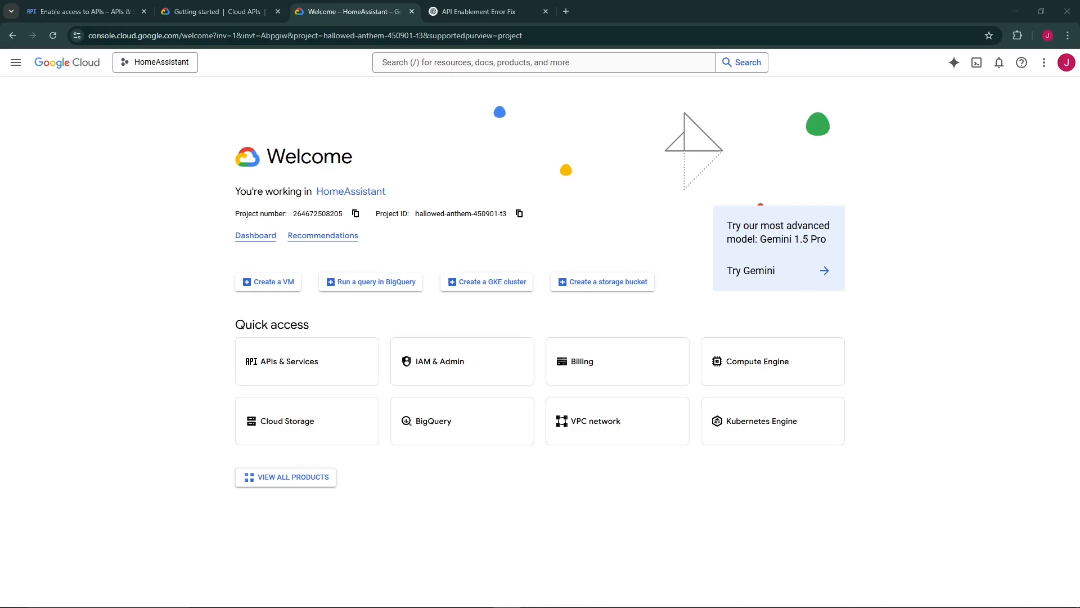
pyautogui.click(82, 355)
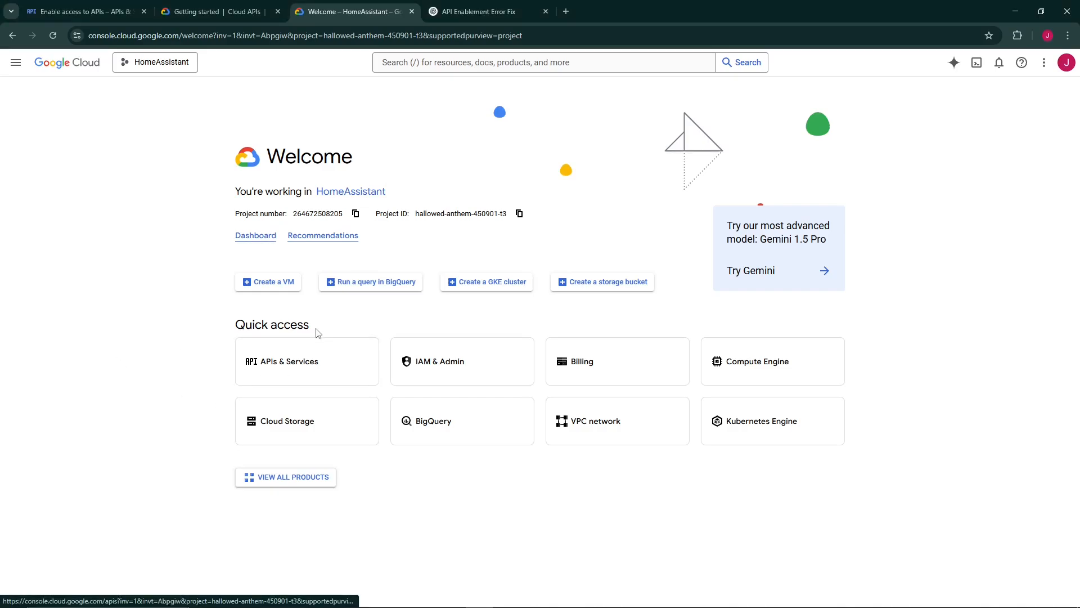
pyautogui.click(278, 371)
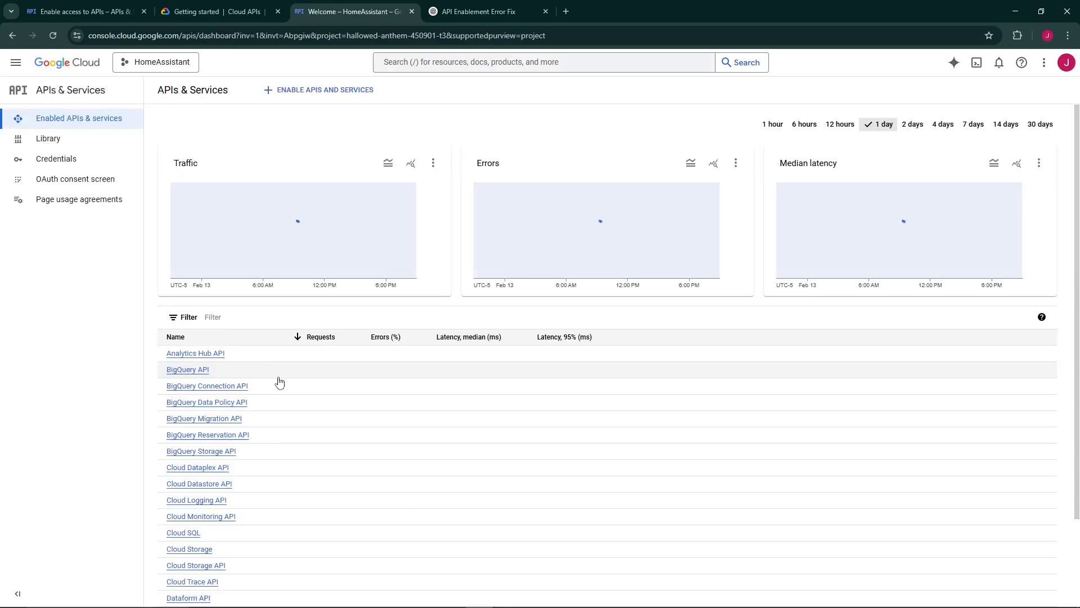
# Step: Open the project's OAuth consent screen and start the Google Auth Platform configuration
pyautogui.click(65, 162)
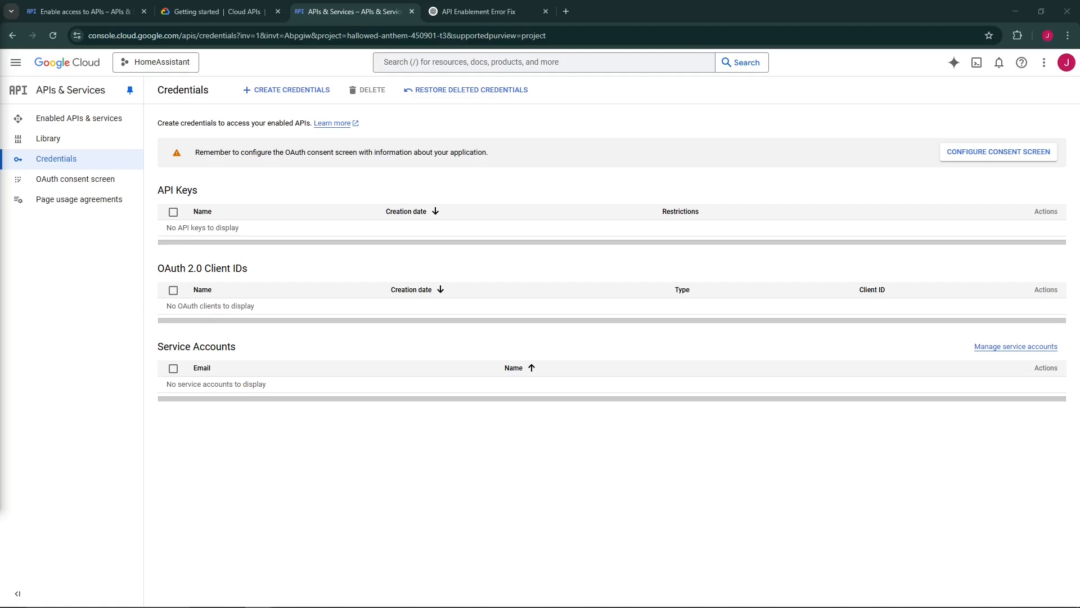
pyautogui.click(76, 178)
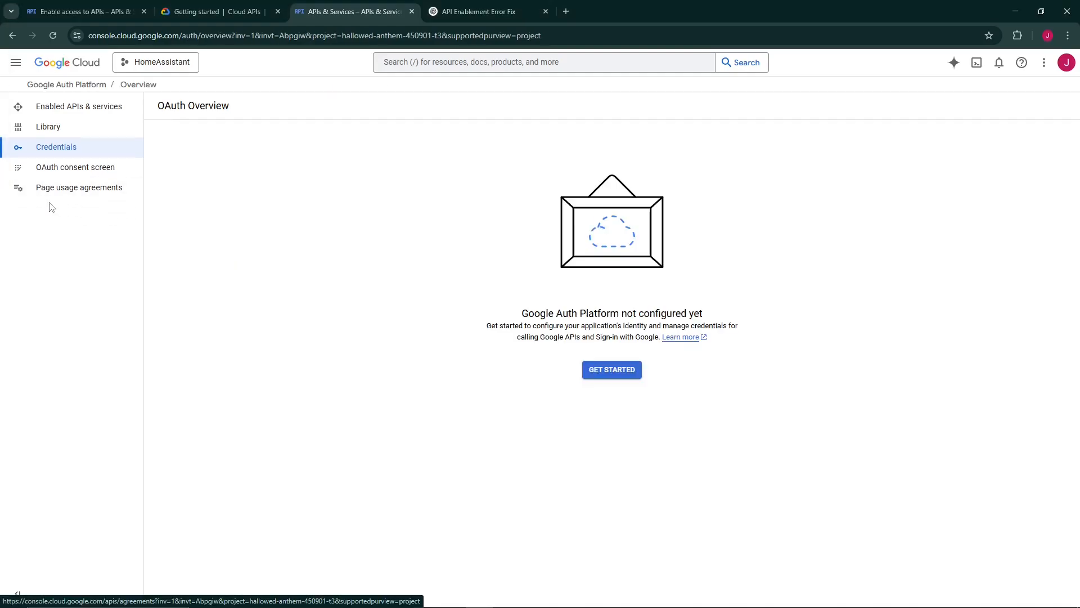
pyautogui.hotkey('alt', 'Left')
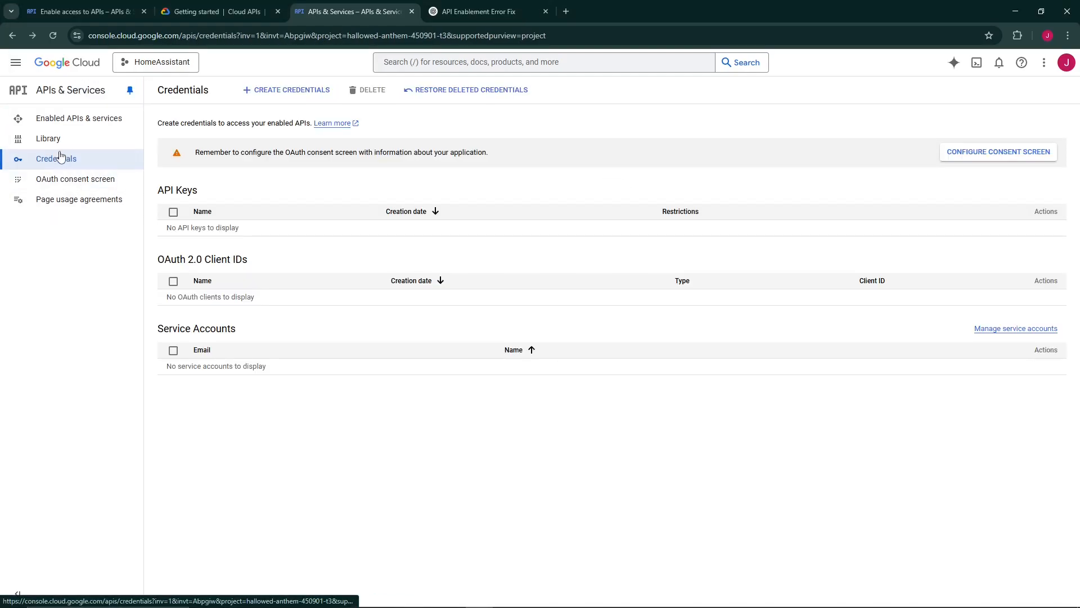
pyautogui.click(84, 181)
pyautogui.click(611, 369)
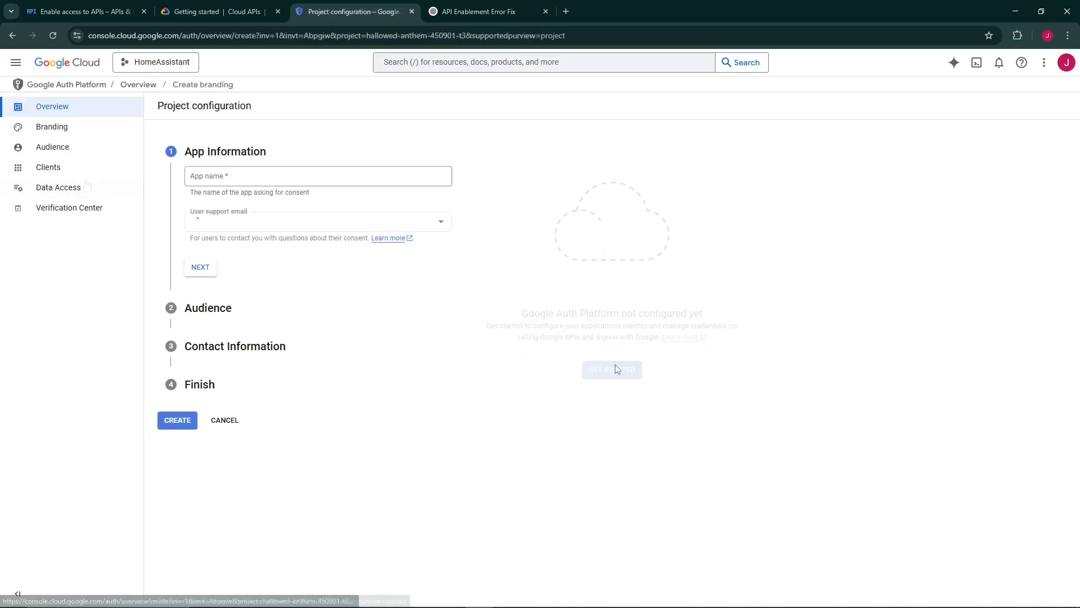
# Step: Complete the app information with the name "Home assistant" and a support email, and set the audience to External
pyautogui.click(270, 175)
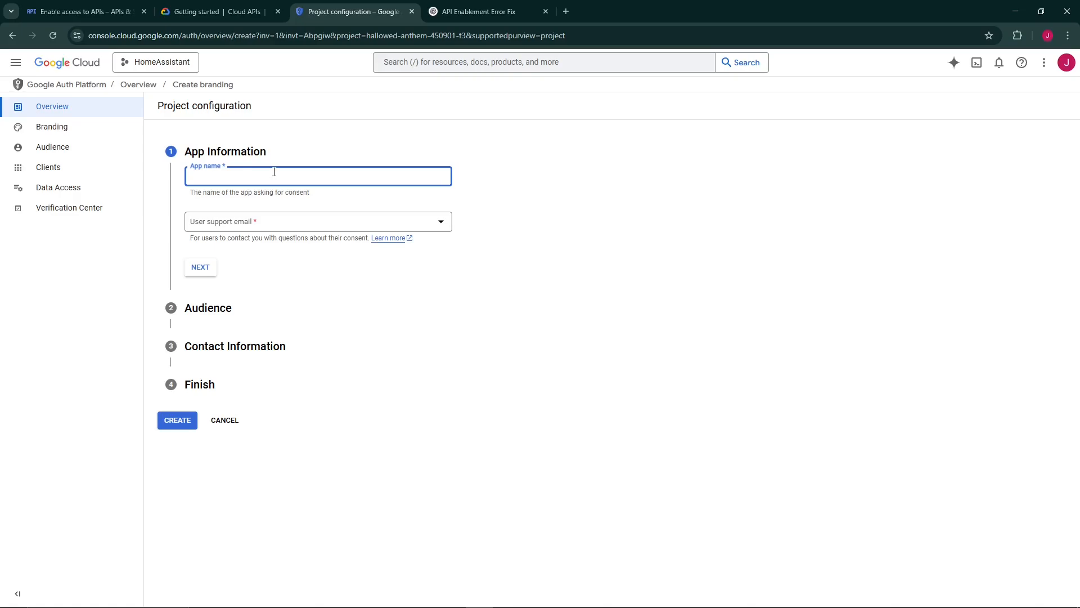
pyautogui.write('Home assistant')
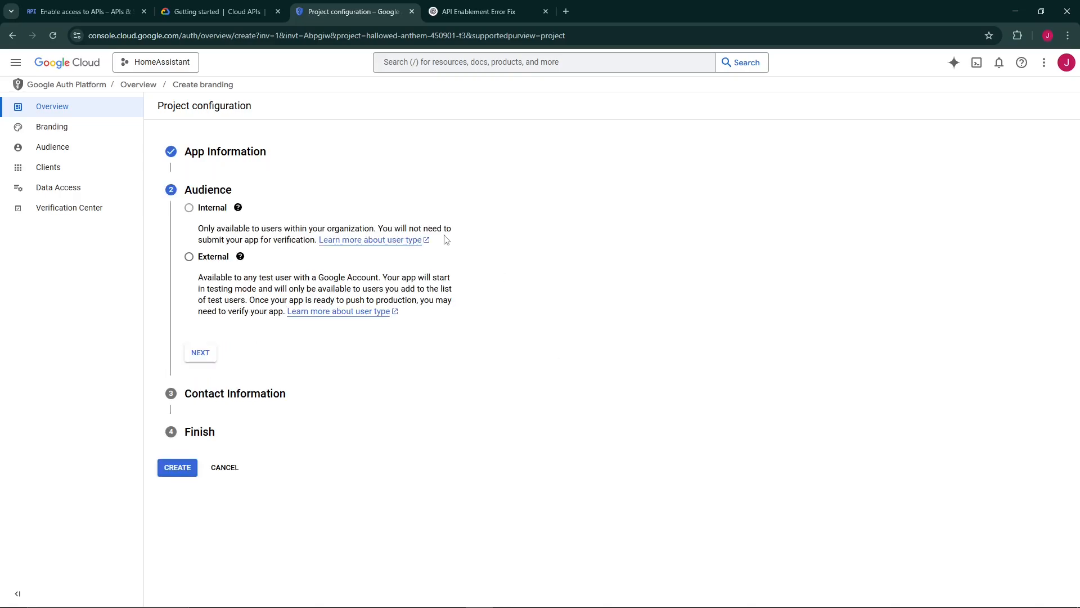
pyautogui.click(190, 258)
pyautogui.moveTo(260, 301); pyautogui.dragTo(456, 305)
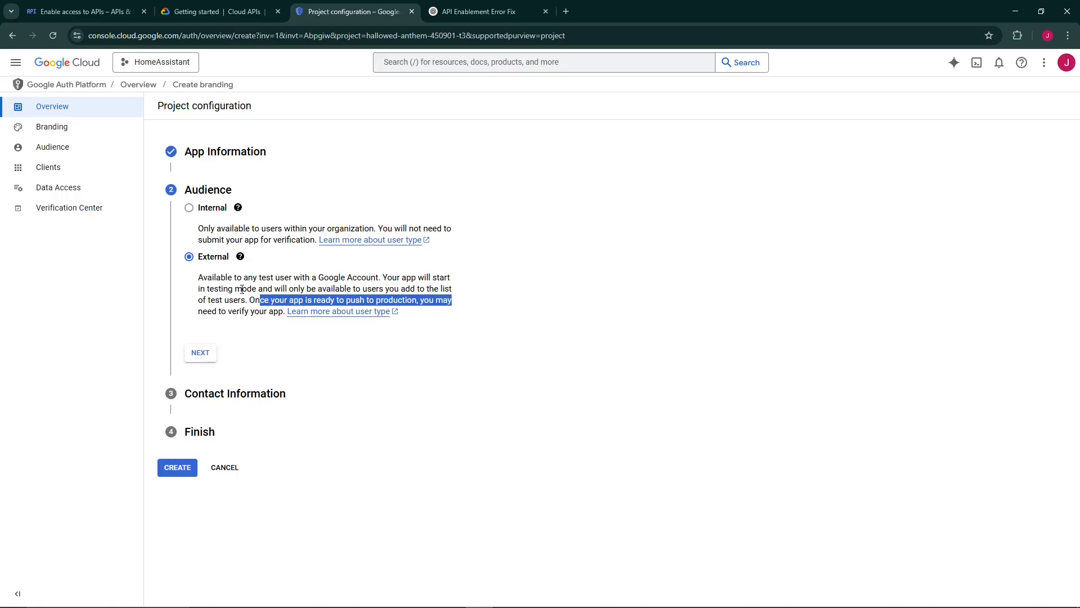
pyautogui.click(200, 354)
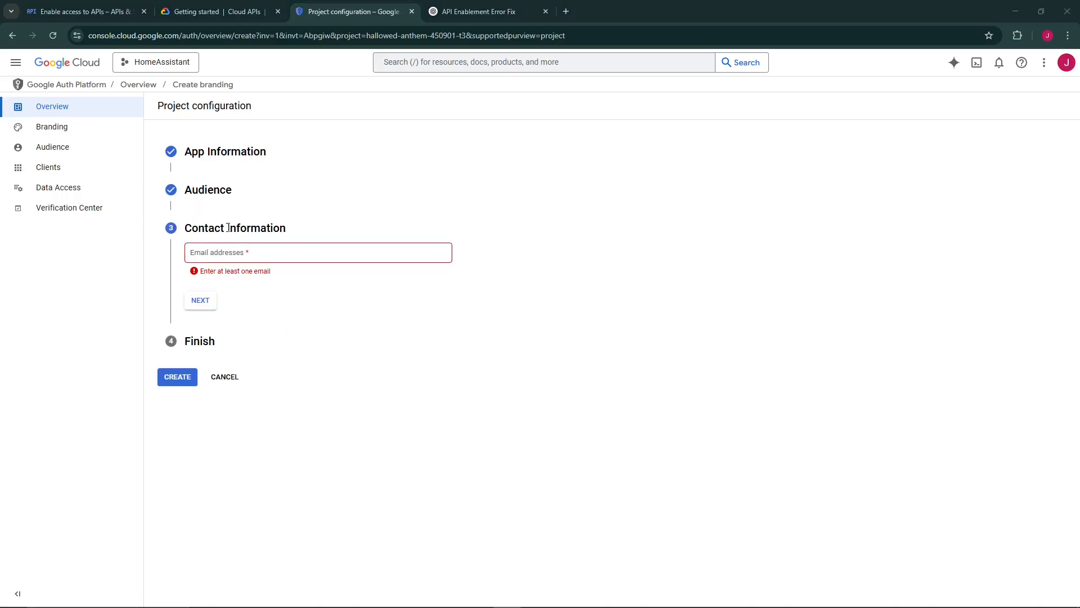
# Step: Enter the contact email address and agree to the Google API Services: User Data Policy
pyautogui.click(290, 257)
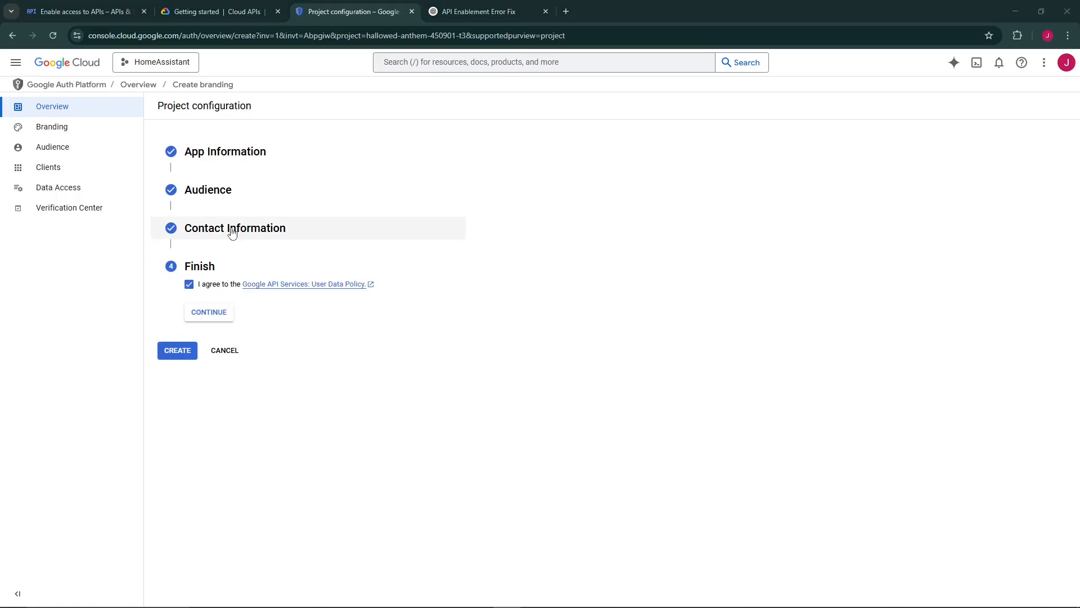
pyautogui.doubleClick(188, 266)
pyautogui.click(249, 369)
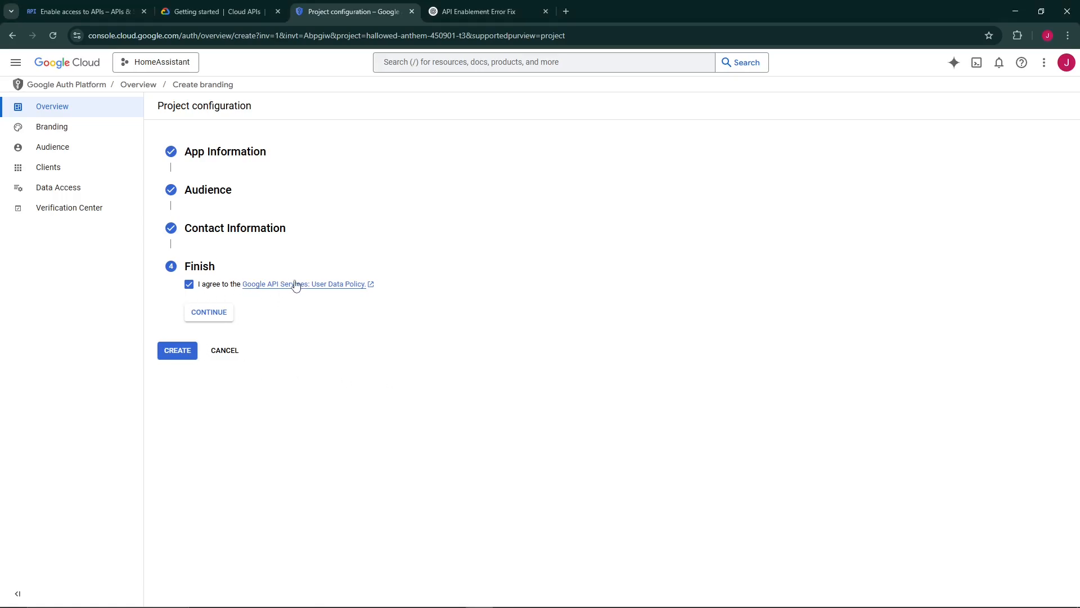
# Step: Finish creating the OAuth project configuration and publish the app so its publishing status is In production
pyautogui.click(208, 313)
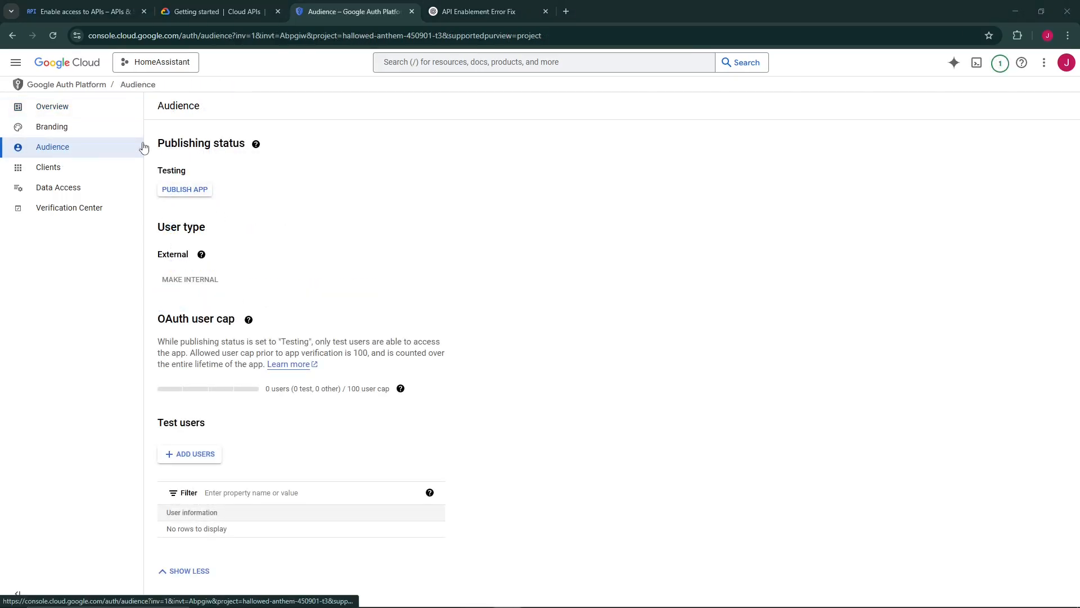
pyautogui.click(194, 195)
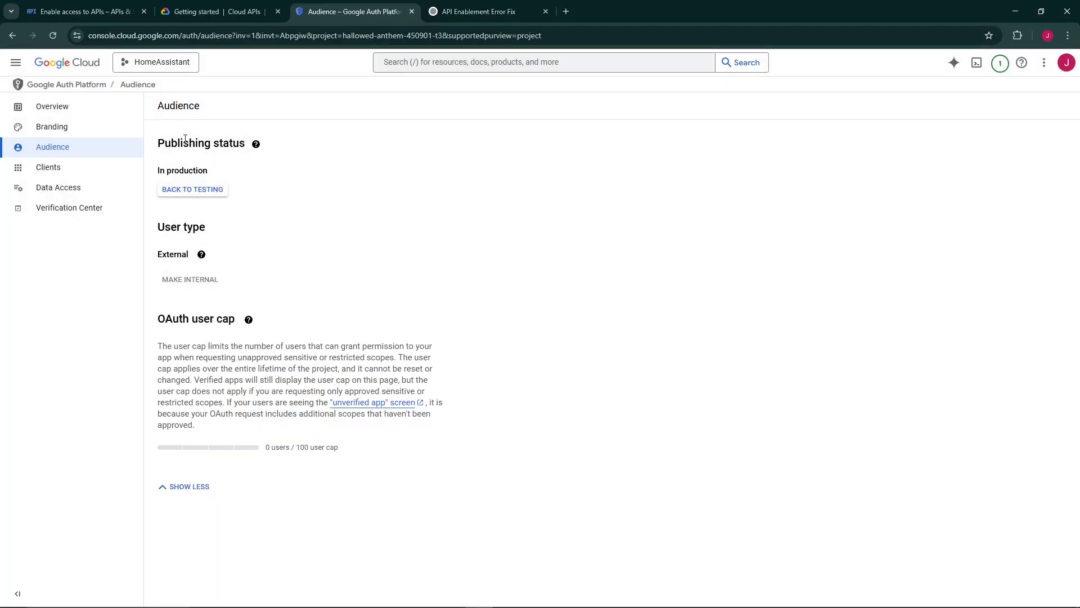
pyautogui.moveTo(164, 144); pyautogui.dragTo(223, 145)
pyautogui.click(179, 172)
pyautogui.doubleClick(174, 171)
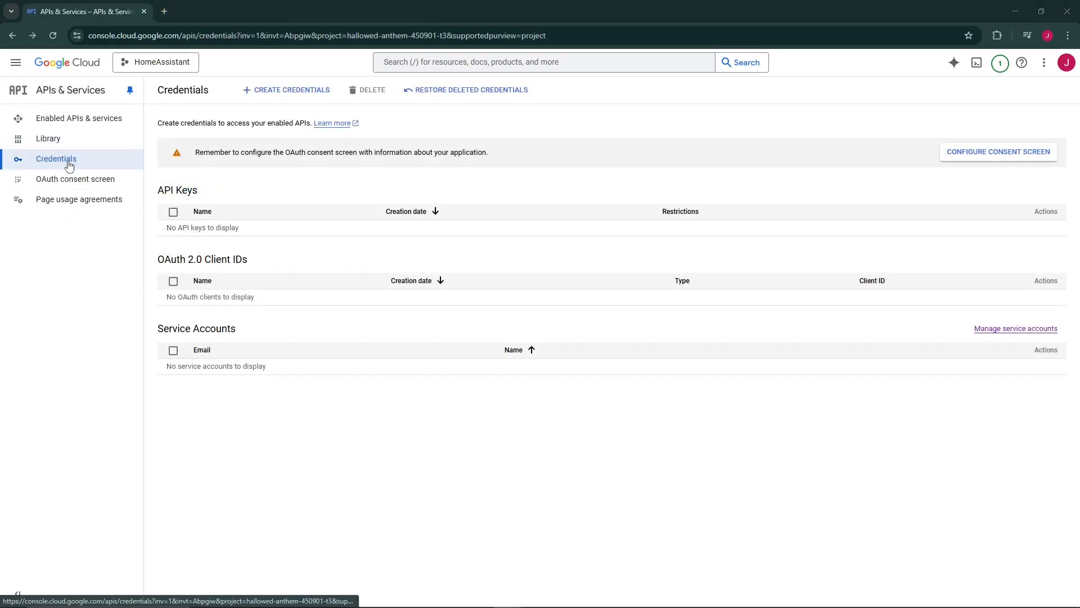
# Step: Open the Credentials page of APIs & Services and start creating an OAuth client ID
pyautogui.click(20, 63)
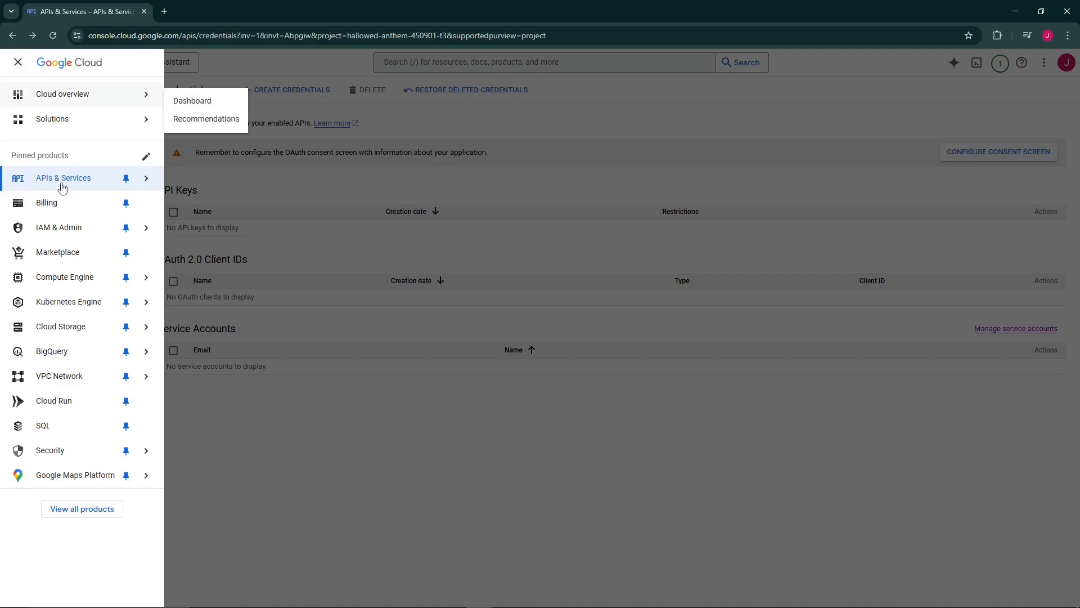
pyautogui.moveTo(58, 177)
pyautogui.click(191, 224)
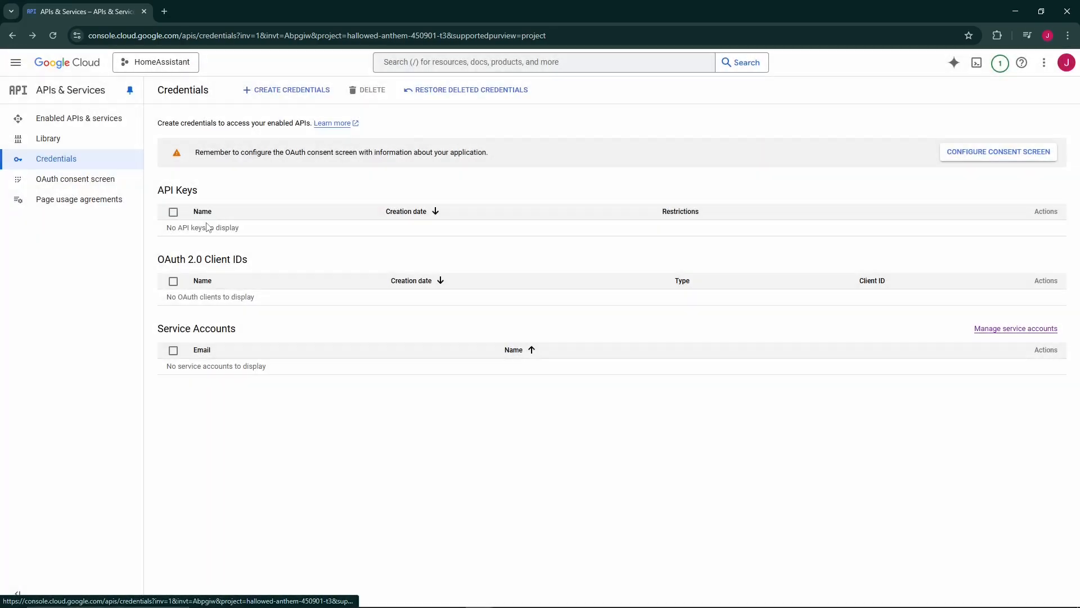
pyautogui.click(274, 95)
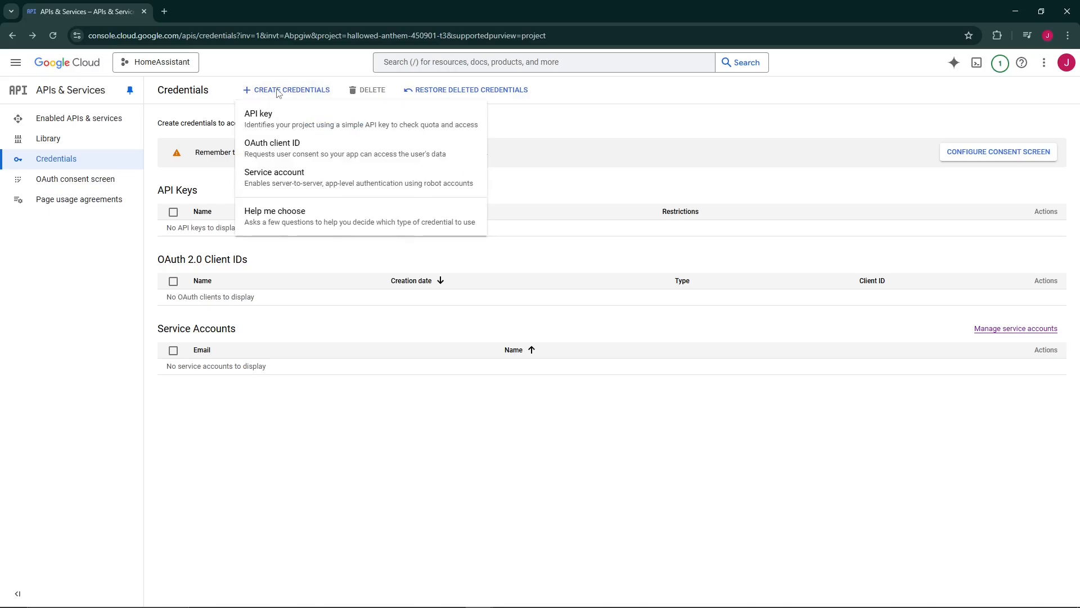
pyautogui.click(294, 148)
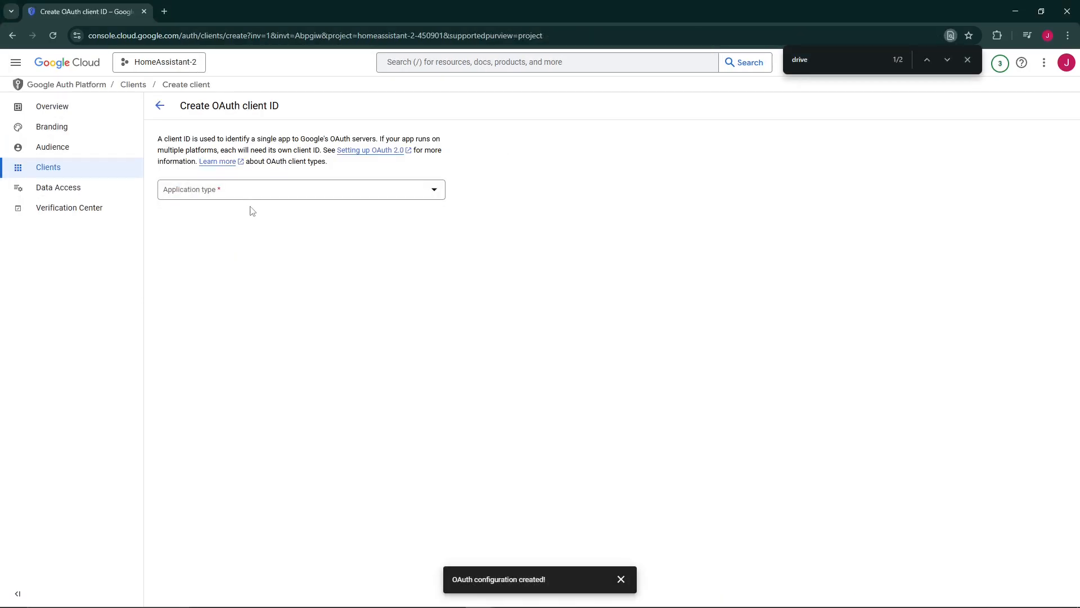
# Step: Set the OAuth client's application type to Web application and name it "Home Assistant Backup Integration"
pyautogui.click(256, 195)
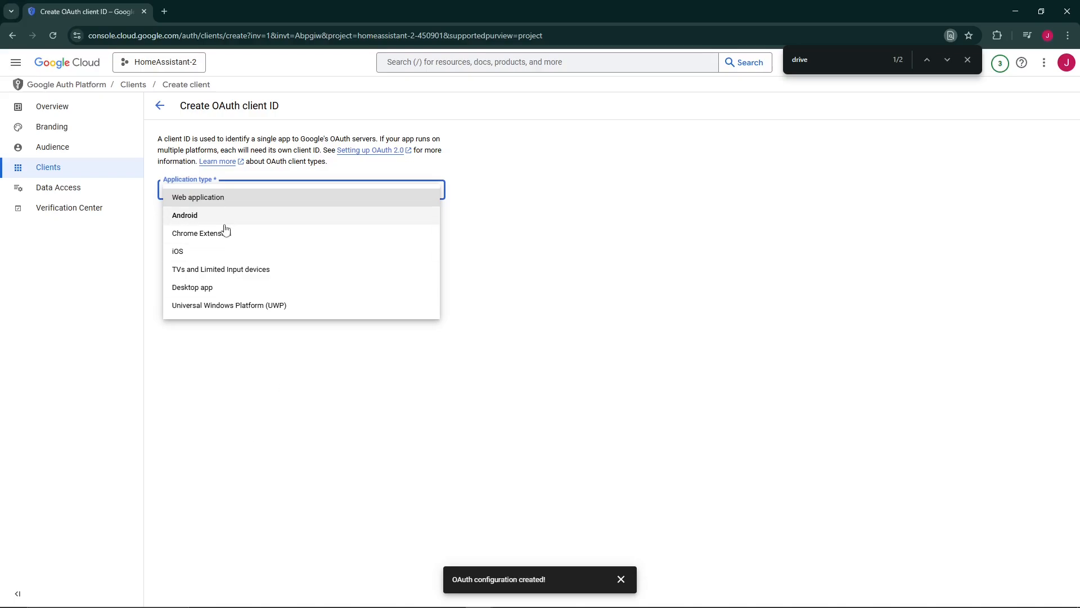
pyautogui.click(217, 203)
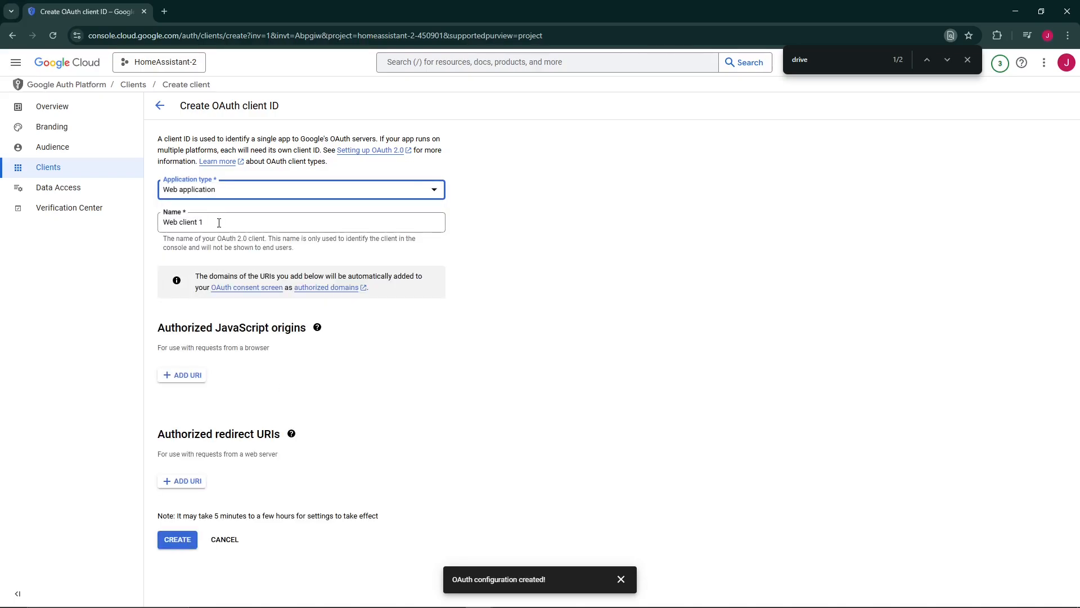
pyautogui.moveTo(218, 222); pyautogui.dragTo(129, 224)
pyautogui.press('Menu')
pyautogui.press('Escape')
pyautogui.write('Home Assistant Back')
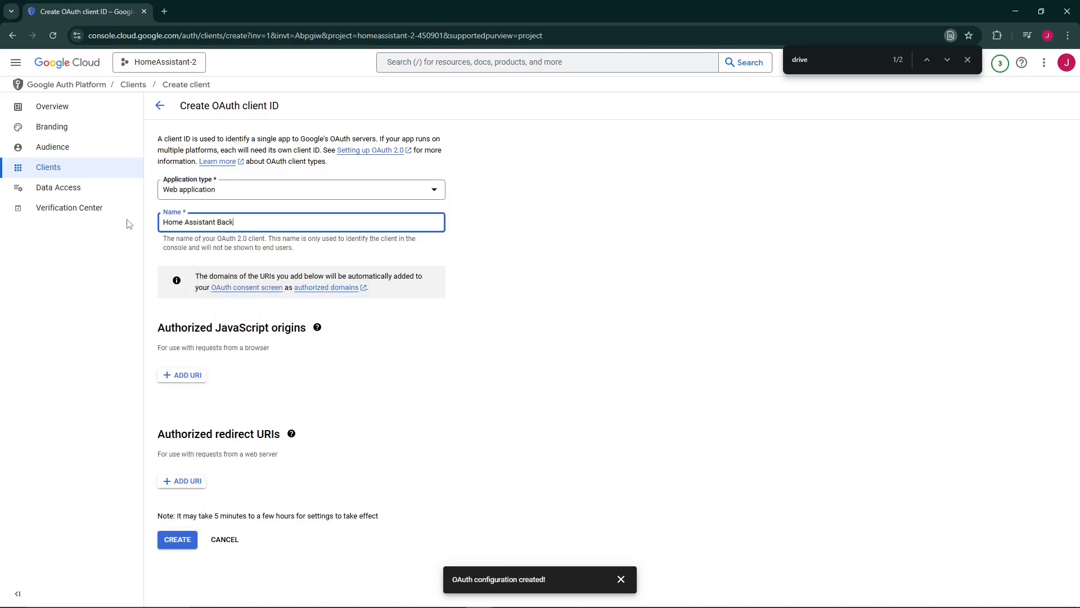
pyautogui.write('up Integration')
pyautogui.click(129, 224)
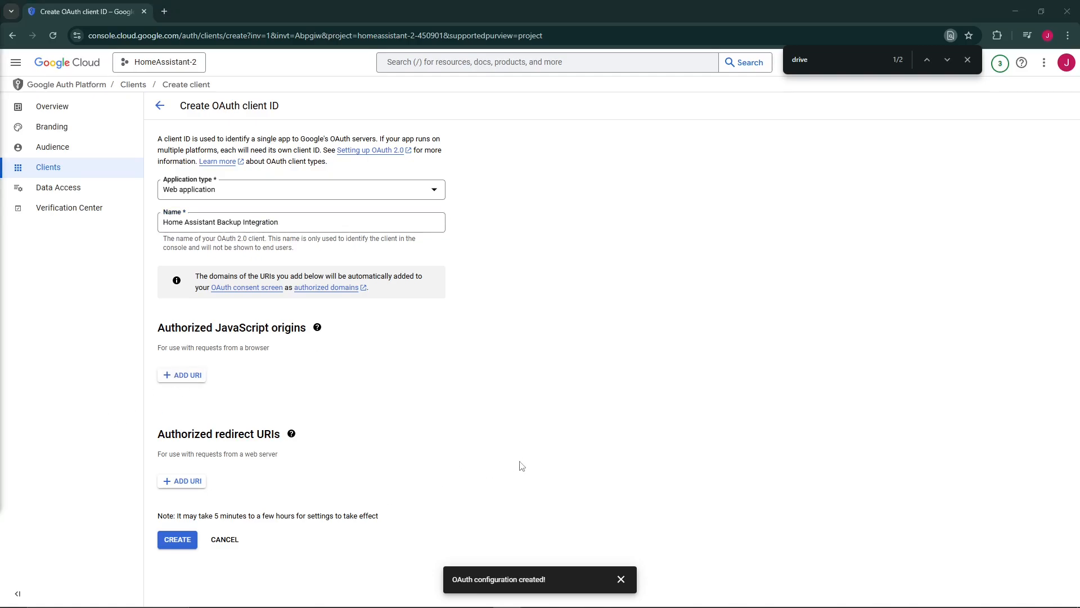
pyautogui.click(179, 480)
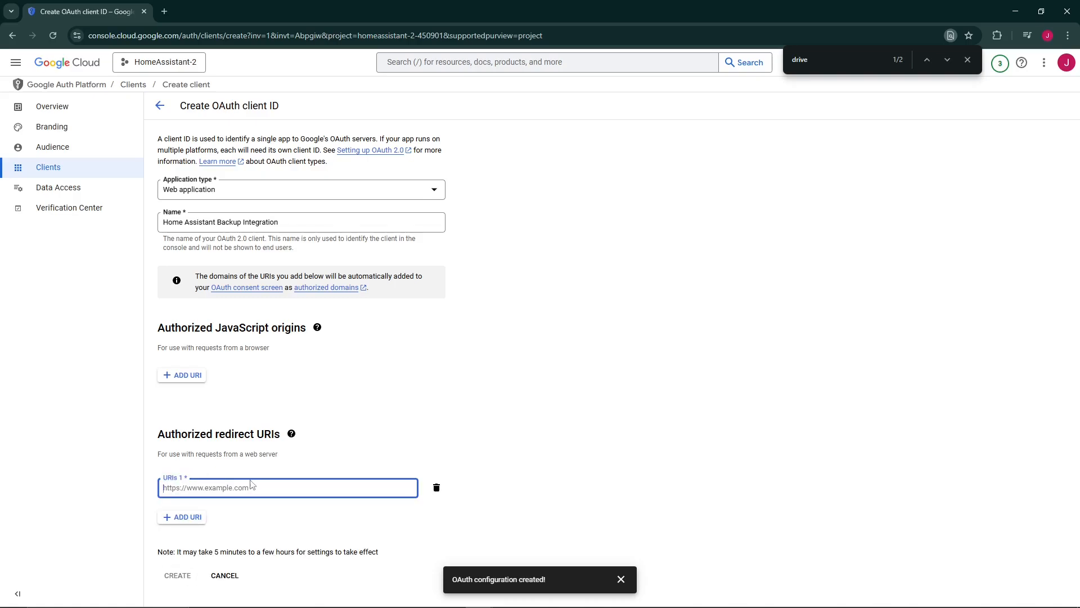
pyautogui.write('https://my.home-assistant.io/redirect/oauth')
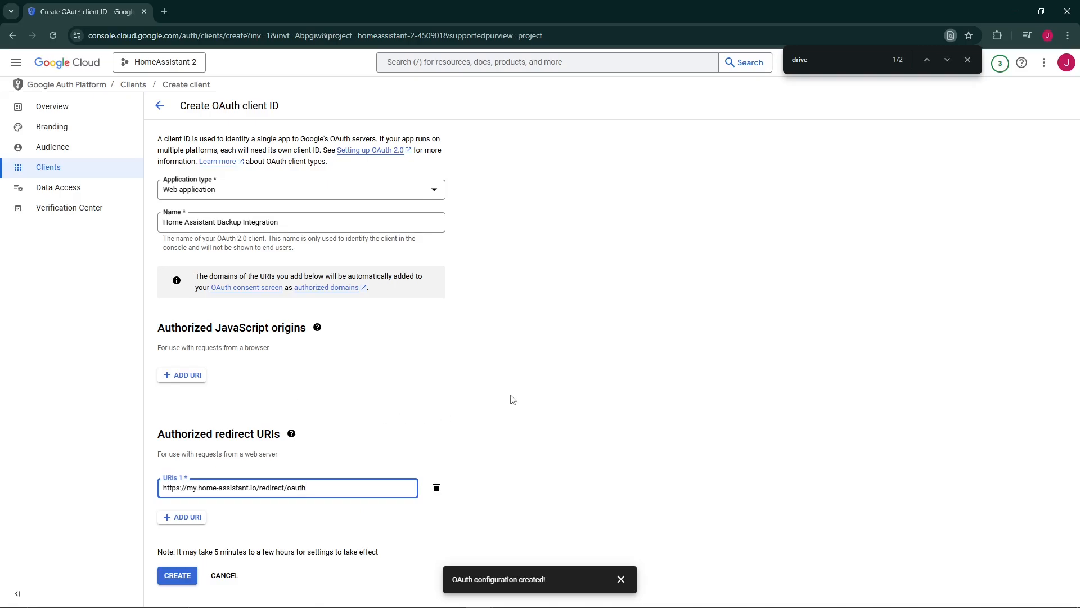
pyautogui.click(540, 389)
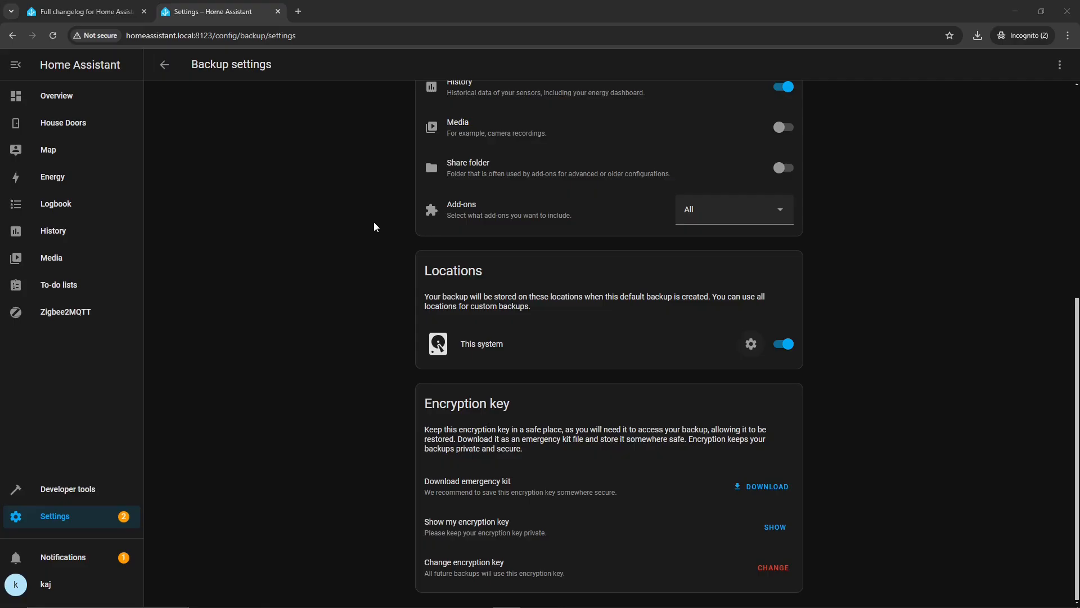
pyautogui.scroll(3, 349, 247)
pyautogui.scroll(3, 331, 211)
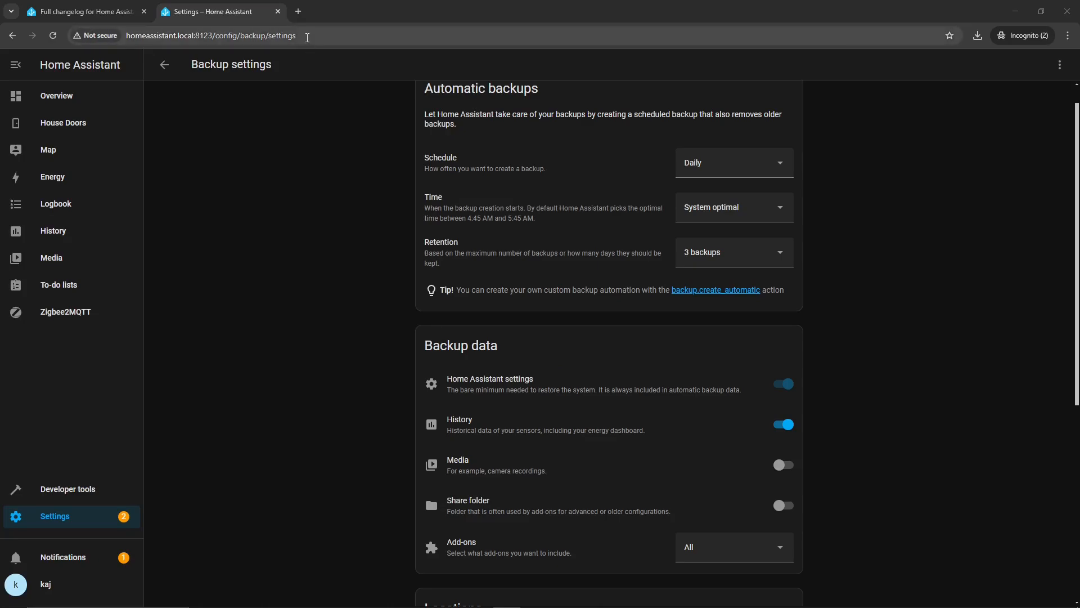
pyautogui.click(307, 35)
pyautogui.write('https://my.home-assistant.io/redirect/config_flow_start?domain=google_drive')
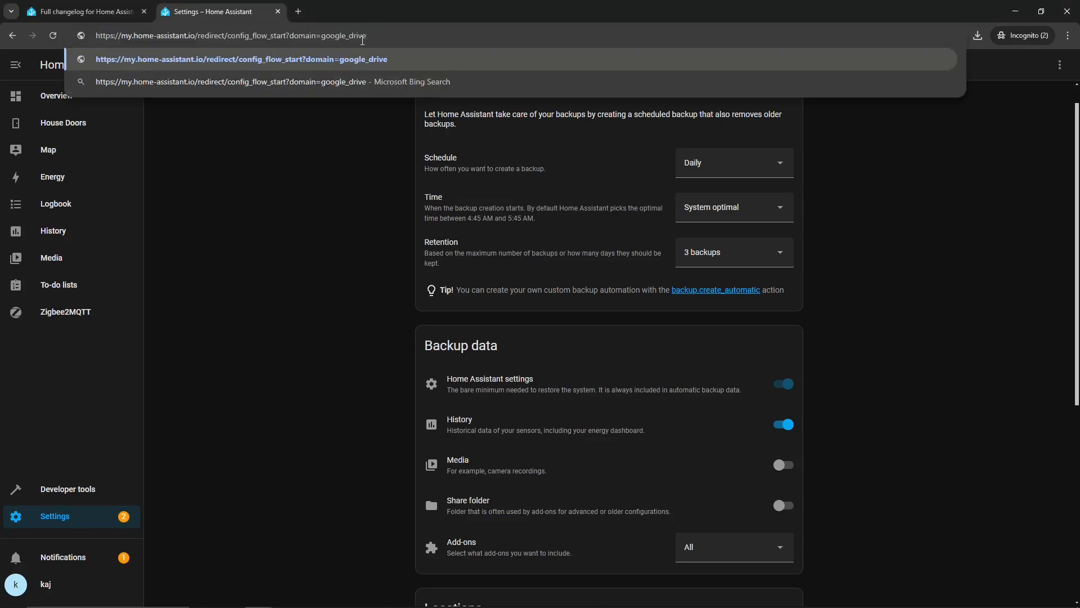
pyautogui.press('Return')
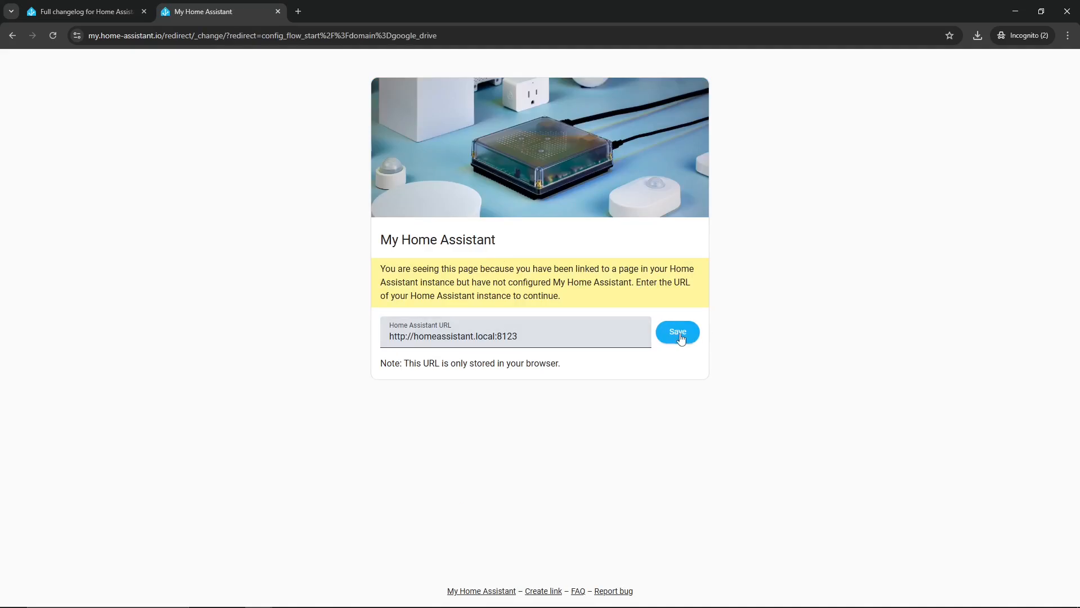
pyautogui.click(679, 336)
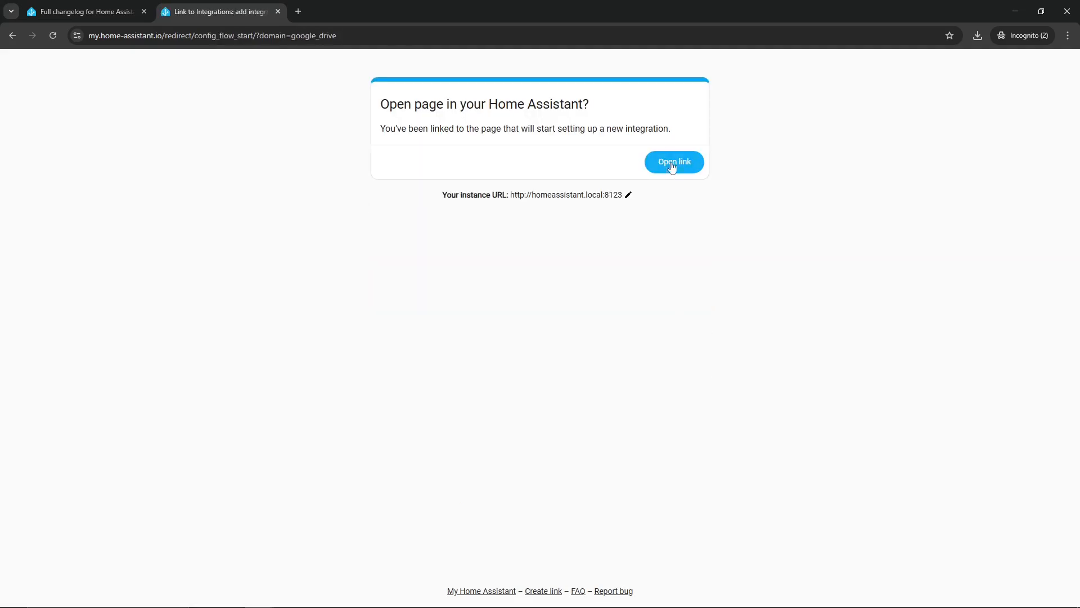
pyautogui.click(673, 165)
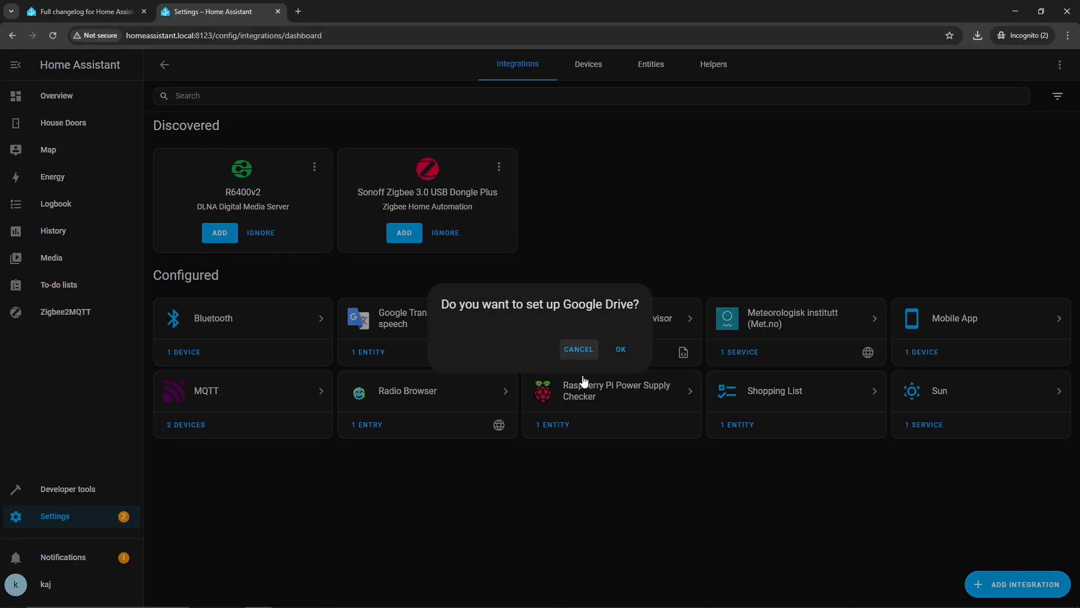
pyautogui.click(620, 350)
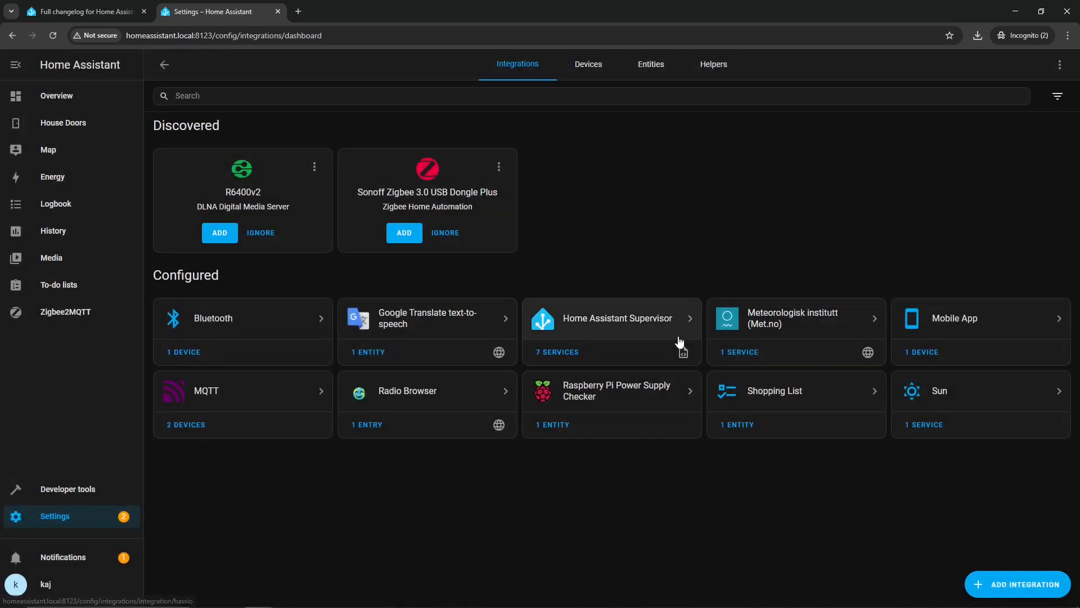
pyautogui.click(321, 525)
pyautogui.press('F5')
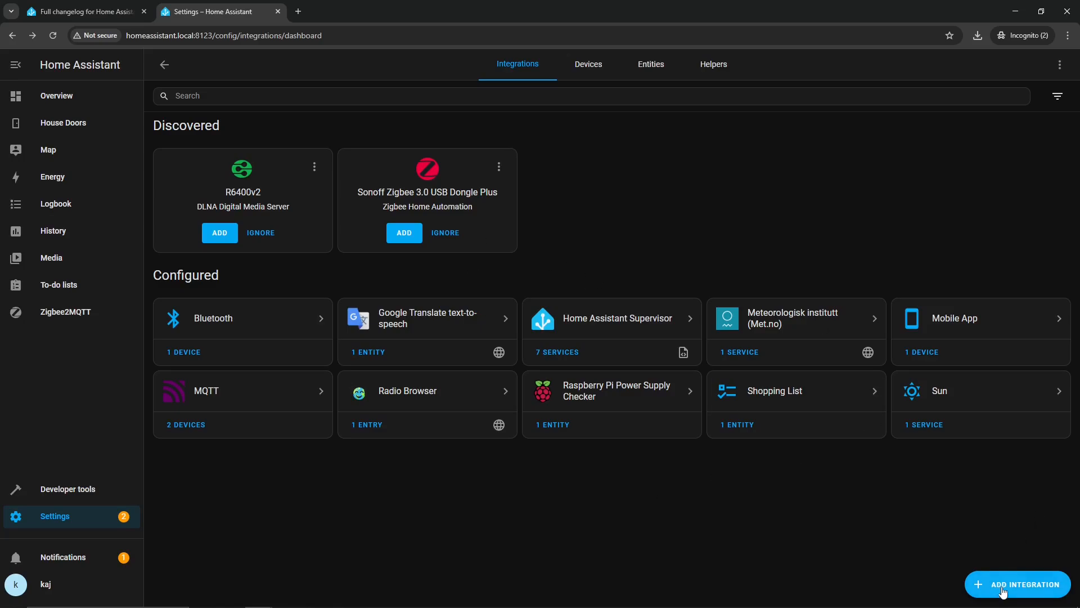
pyautogui.click(1001, 586)
pyautogui.click(265, 494)
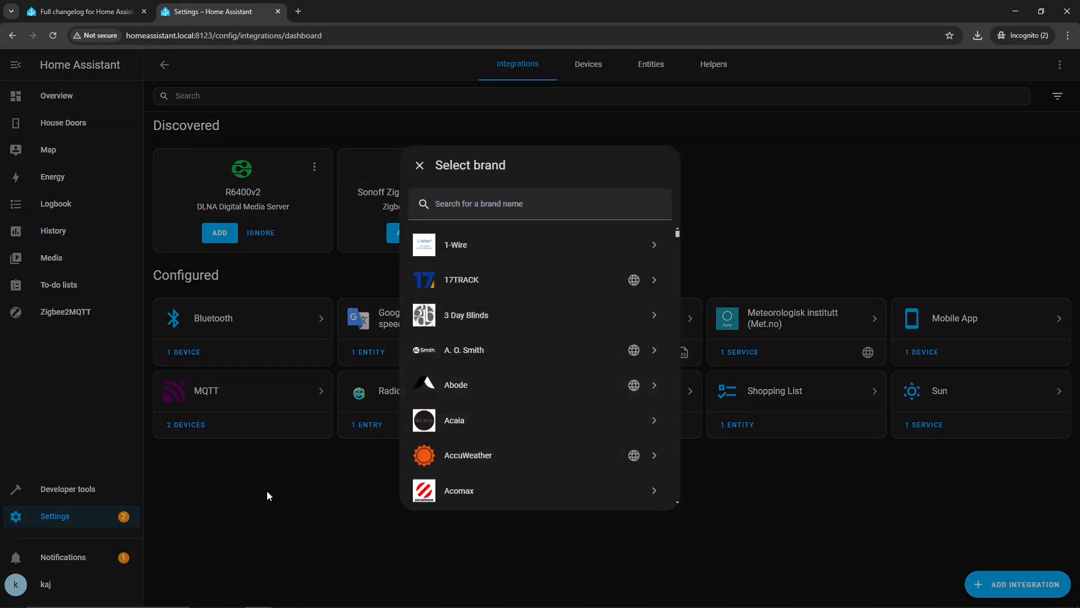
# Step: Open Devices & services from the settings and add the Google Drive integration by searching the brands for "google"
pyautogui.click(57, 534)
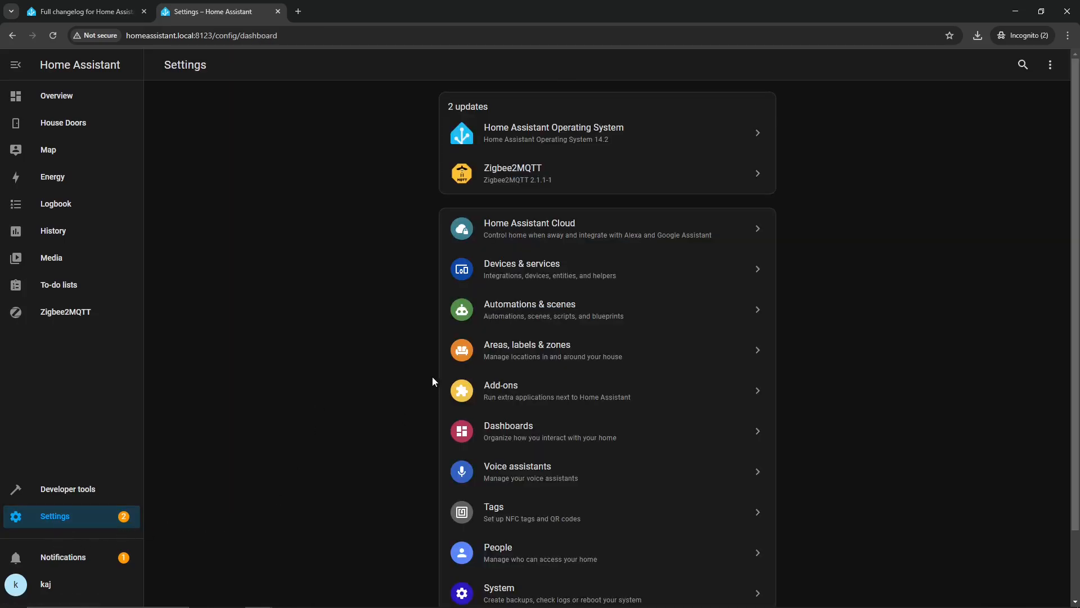
pyautogui.click(523, 270)
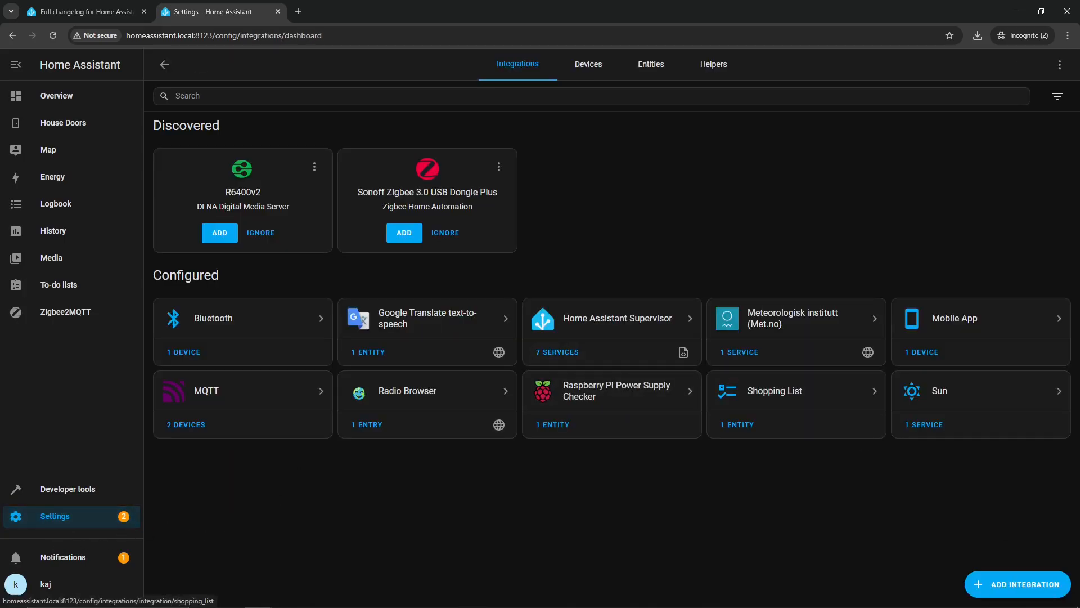
pyautogui.click(1026, 576)
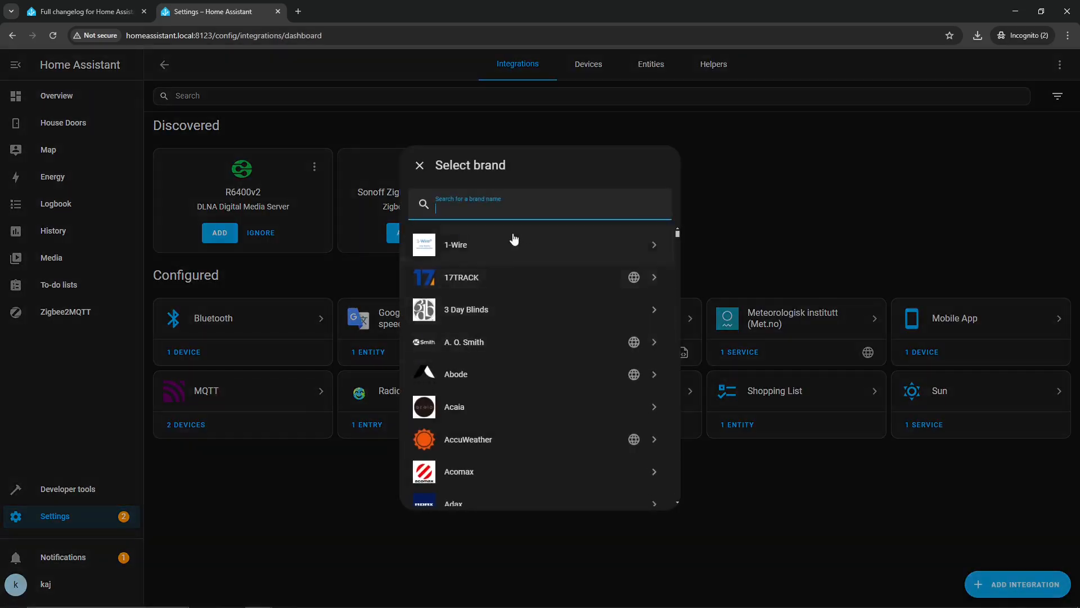
pyautogui.click(494, 204)
pyautogui.write('google')
pyautogui.click(457, 242)
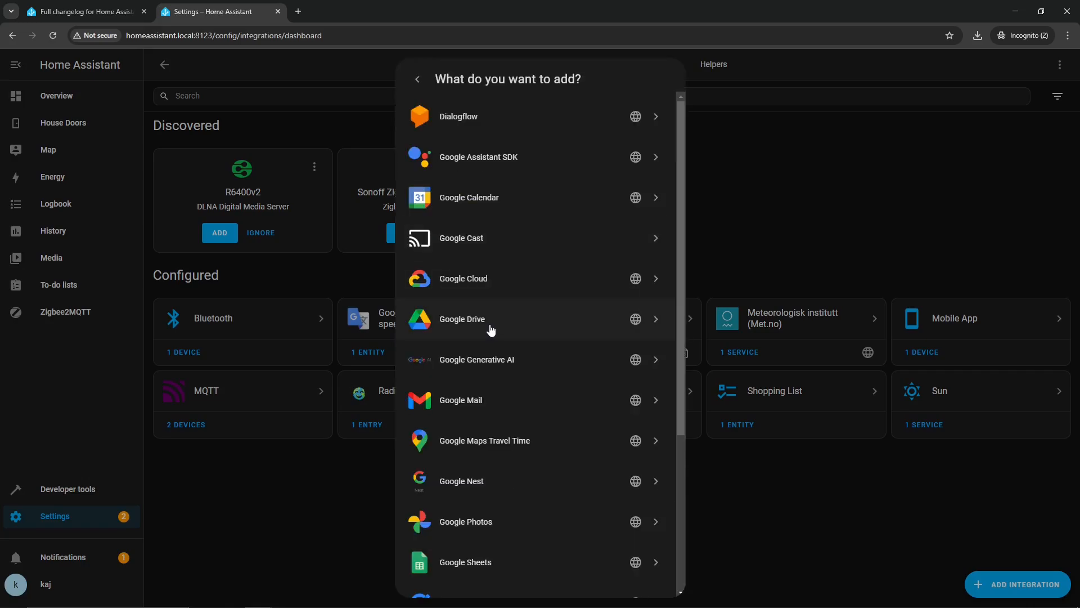
pyautogui.click(457, 332)
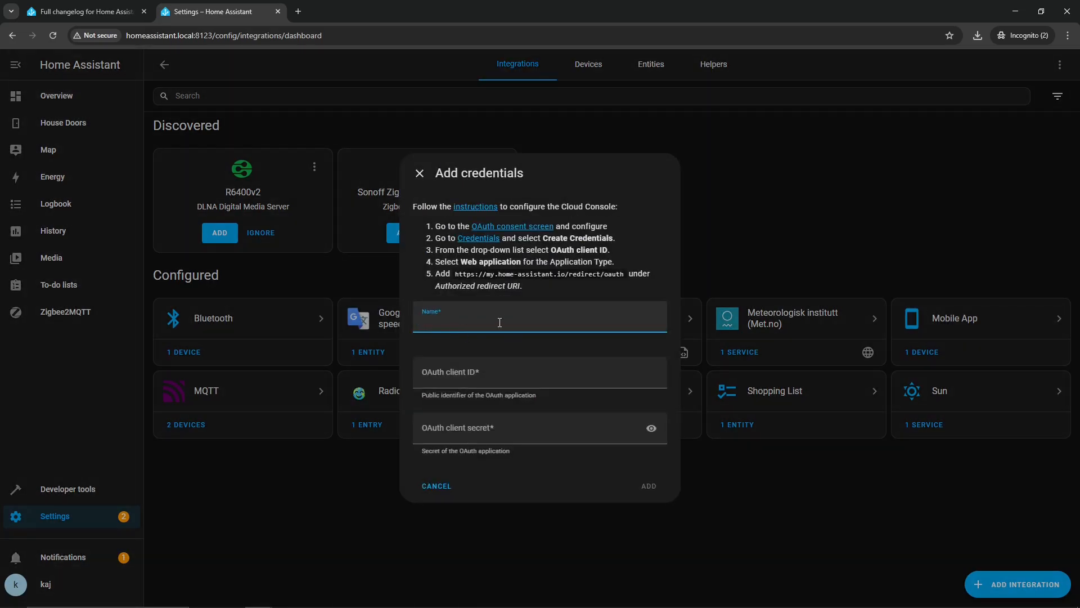
# Step: Fill in the credentials with the name "Home Assistant Backup Integration", the OAuth client ID and the OAuth client secret
pyautogui.press('Tab')
pyautogui.click(475, 433)
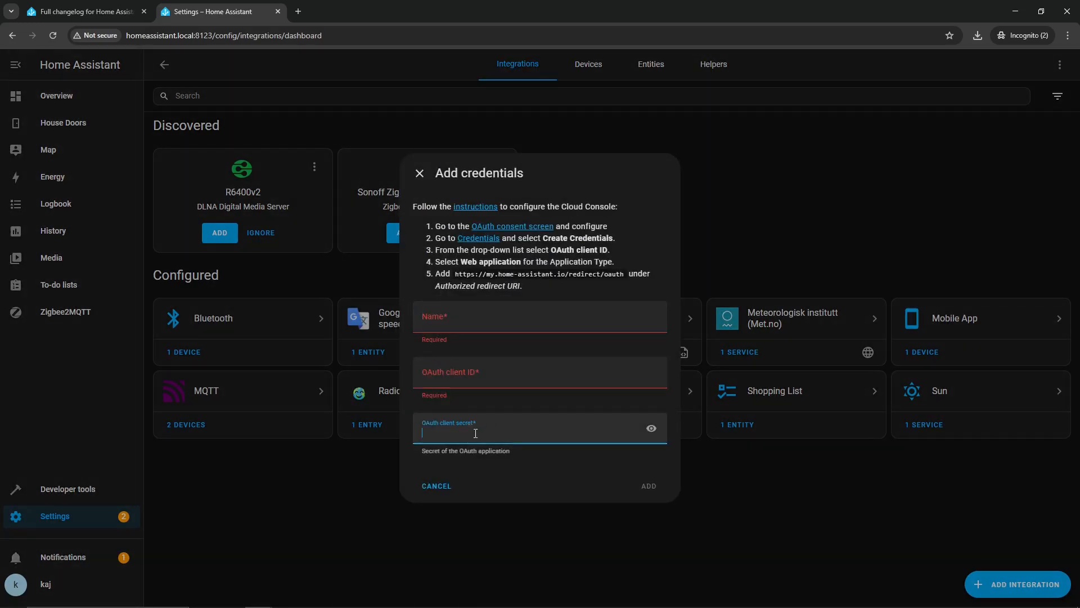
pyautogui.click(456, 319)
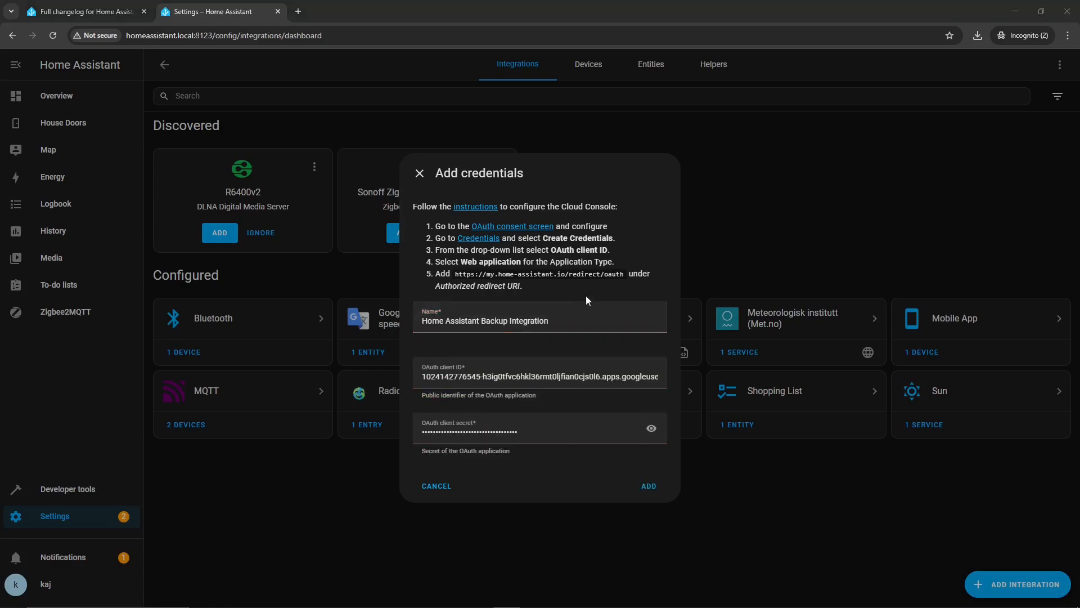
# Step: Review the entered name and OAuth client ID, and the Cloud Console instructions for creating the credentials and redirect URI
pyautogui.click(469, 326)
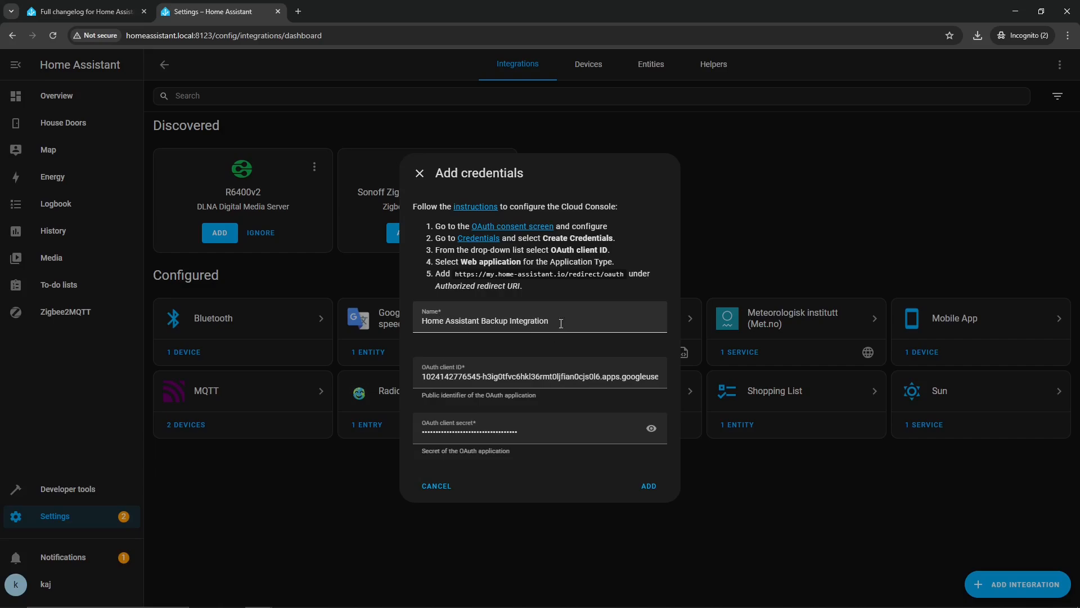
pyautogui.moveTo(560, 324); pyautogui.dragTo(429, 317)
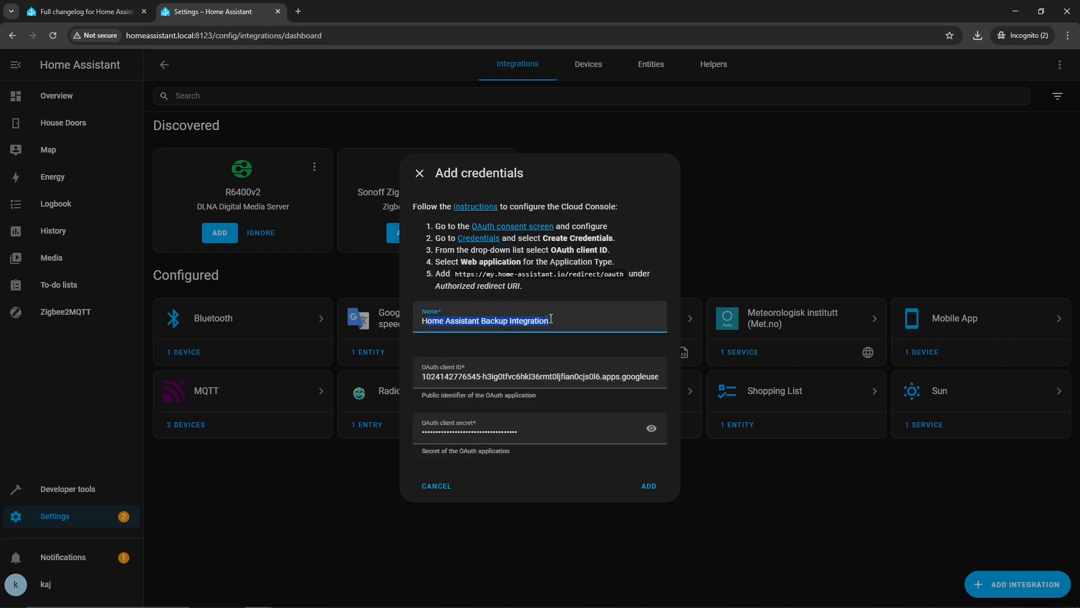
pyautogui.moveTo(422, 376); pyautogui.dragTo(595, 377)
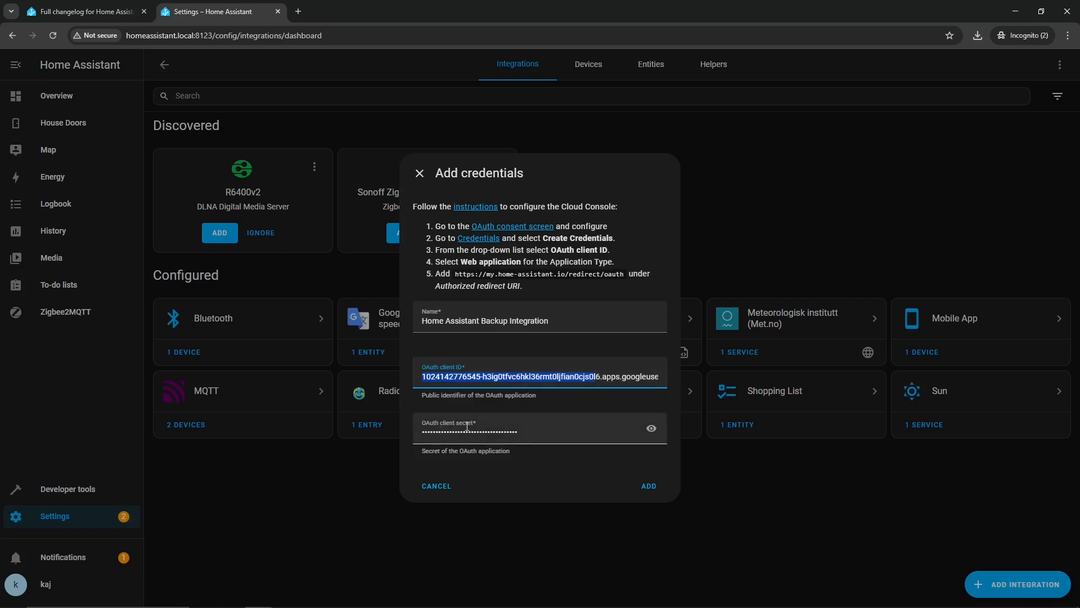
pyautogui.click(548, 342)
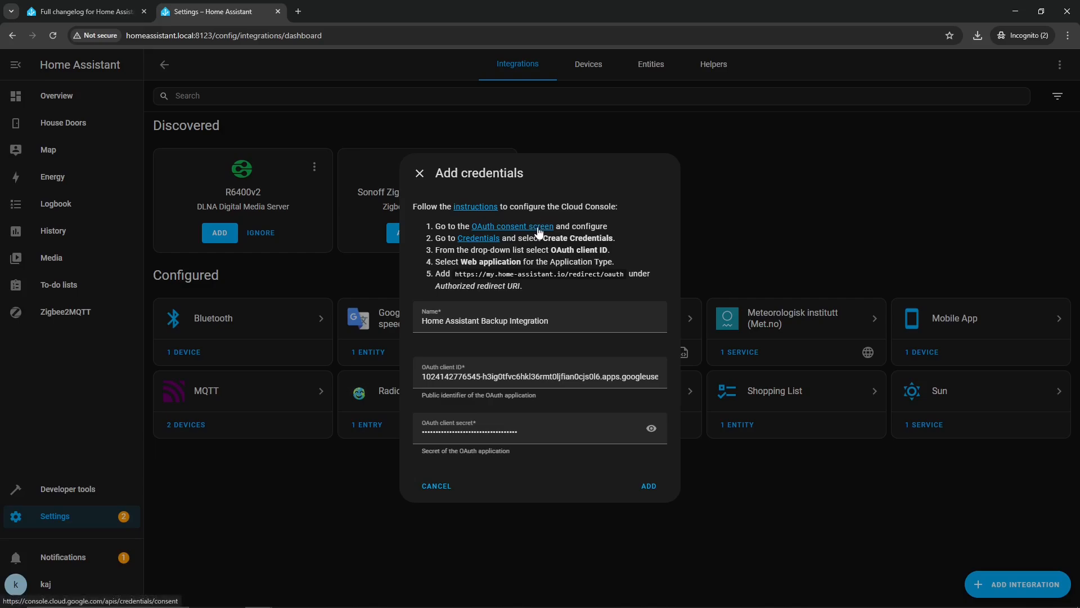
pyautogui.moveTo(551, 238); pyautogui.dragTo(572, 242)
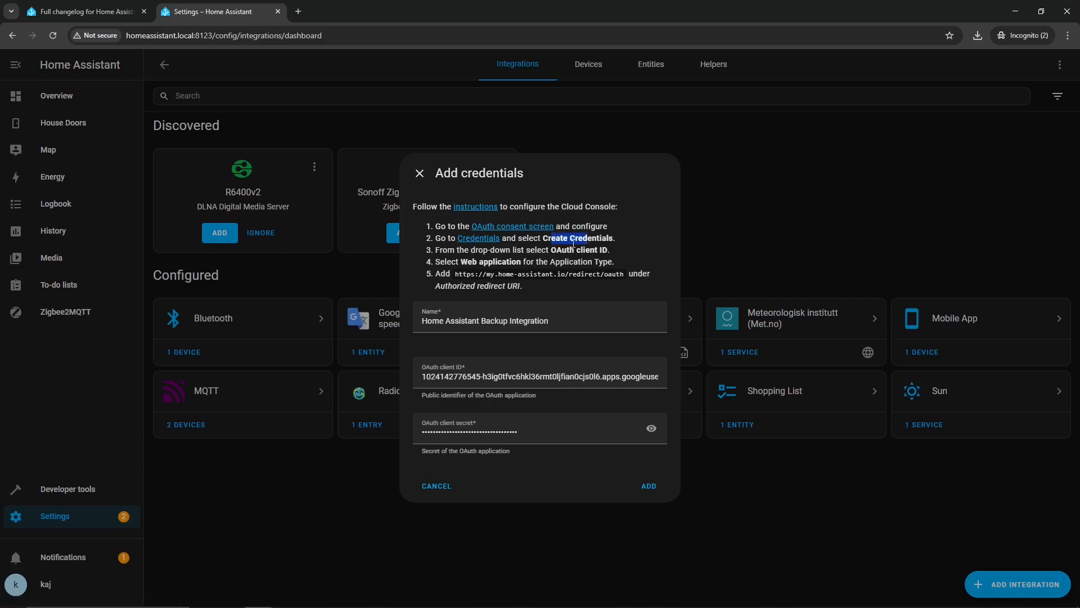
pyautogui.moveTo(448, 250); pyautogui.dragTo(615, 261)
pyautogui.click(574, 250)
pyautogui.moveTo(454, 274); pyautogui.dragTo(601, 274)
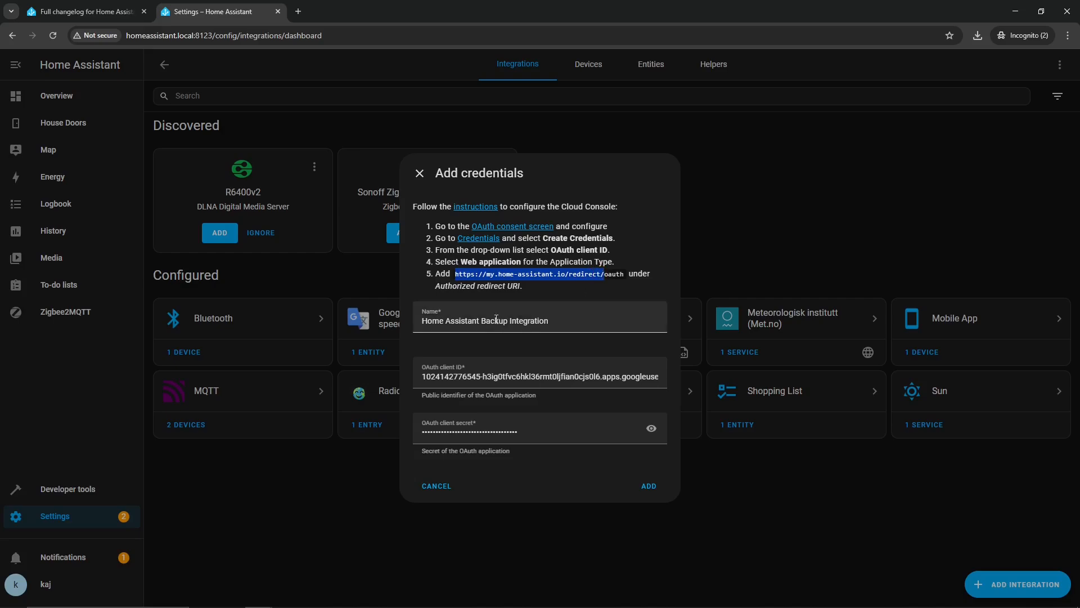
# Step: Submit the entered credentials and link the account to Home Assistant to complete the Google Drive integration
pyautogui.click(646, 486)
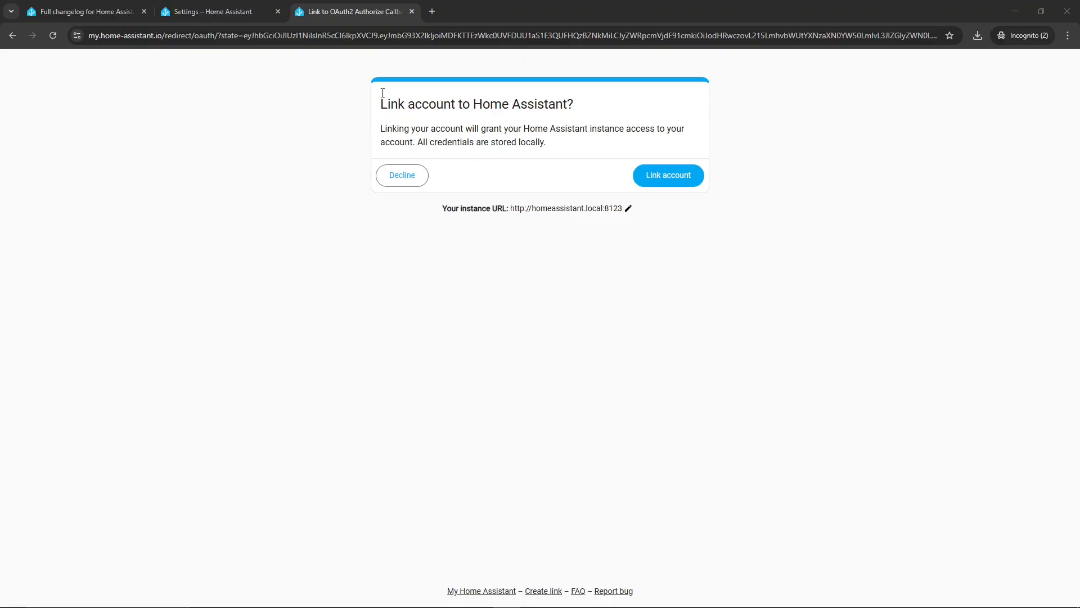
pyautogui.click(662, 180)
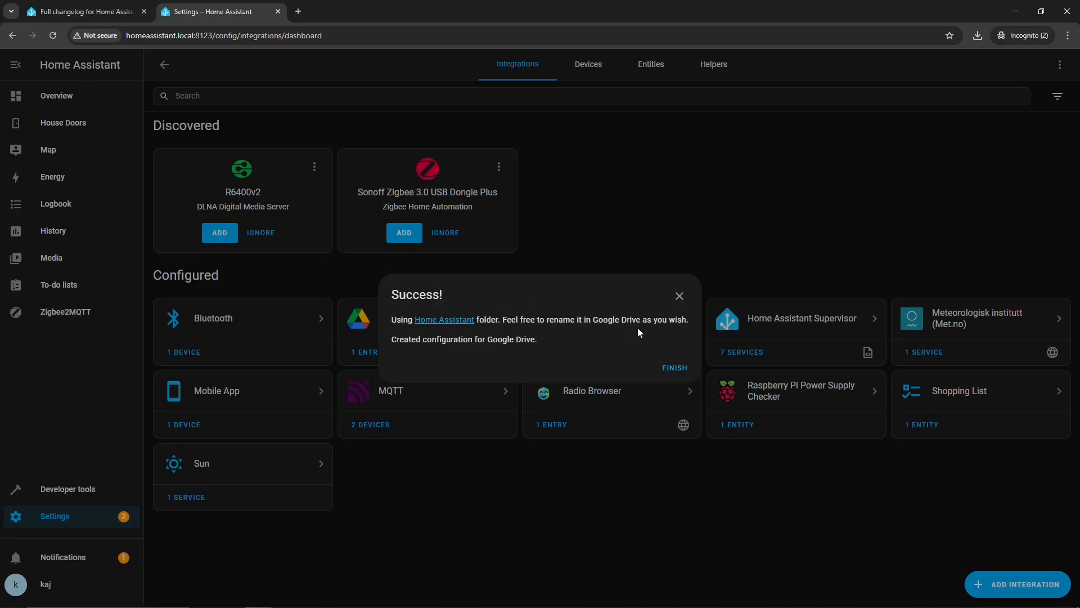
pyautogui.click(652, 367)
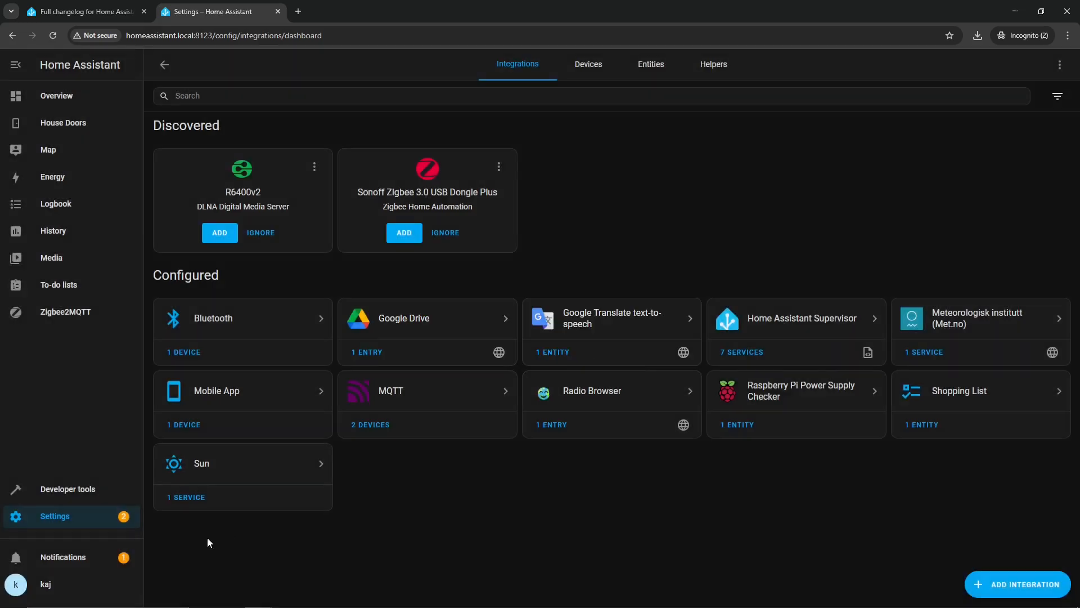
# Step: In the system's backup settings, enable Google Drive as a location for automatic backups and return to the backup overview
pyautogui.click(36, 517)
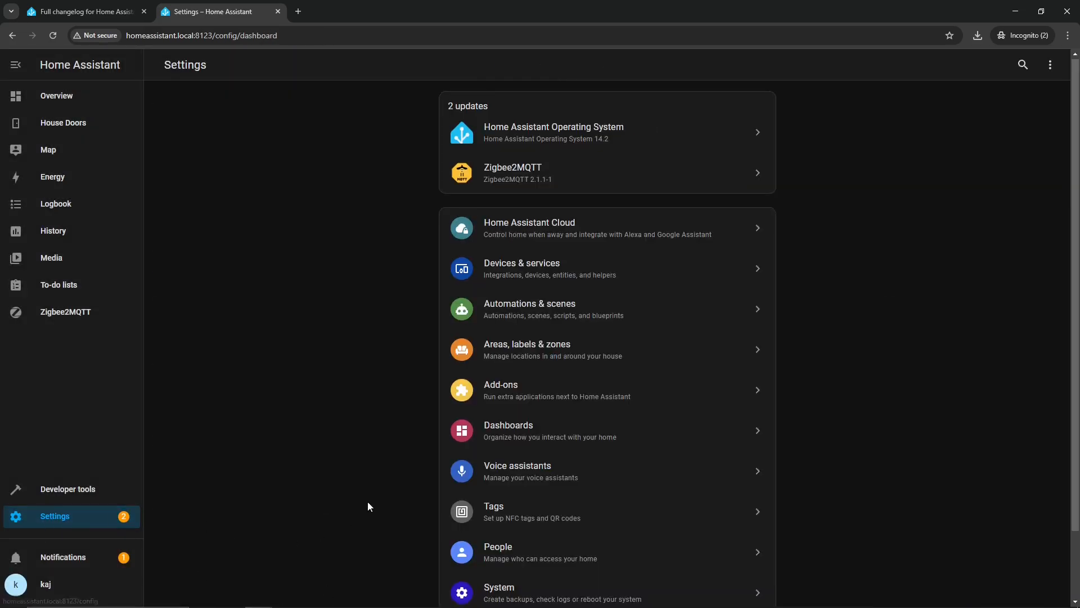
pyautogui.scroll(-2, 376, 495)
pyautogui.click(544, 516)
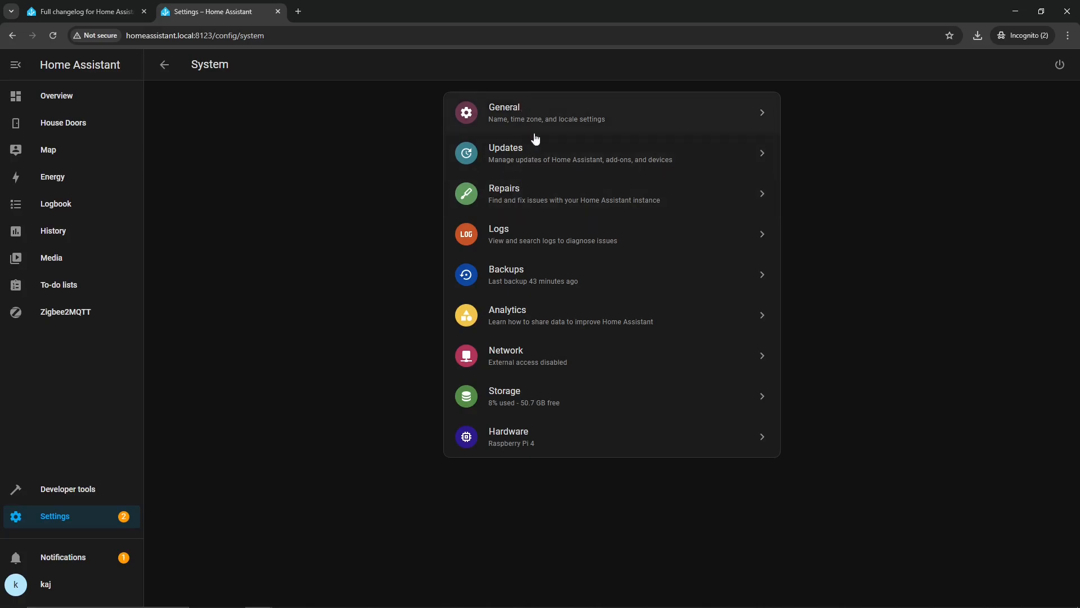
pyautogui.click(522, 283)
pyautogui.scroll(-2, 730, 552)
pyautogui.click(730, 552)
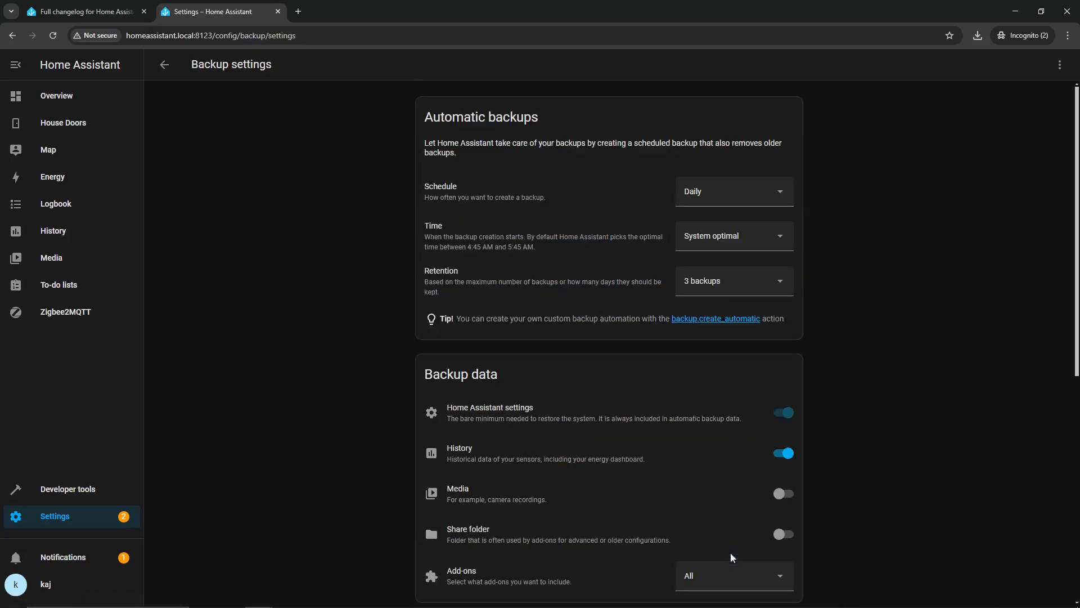
pyautogui.scroll(-7, 832, 419)
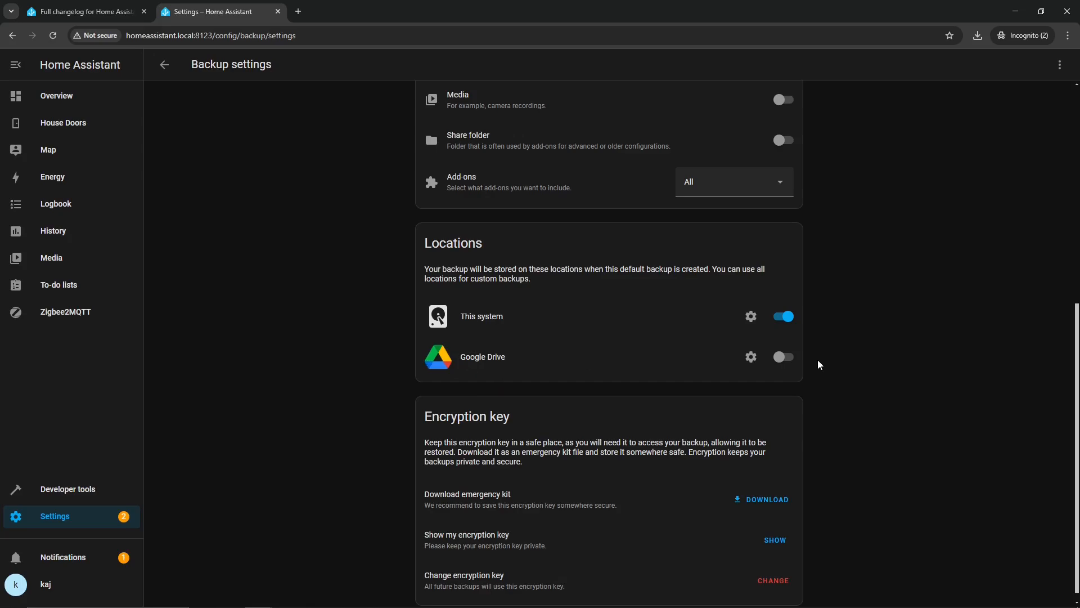
pyautogui.click(783, 357)
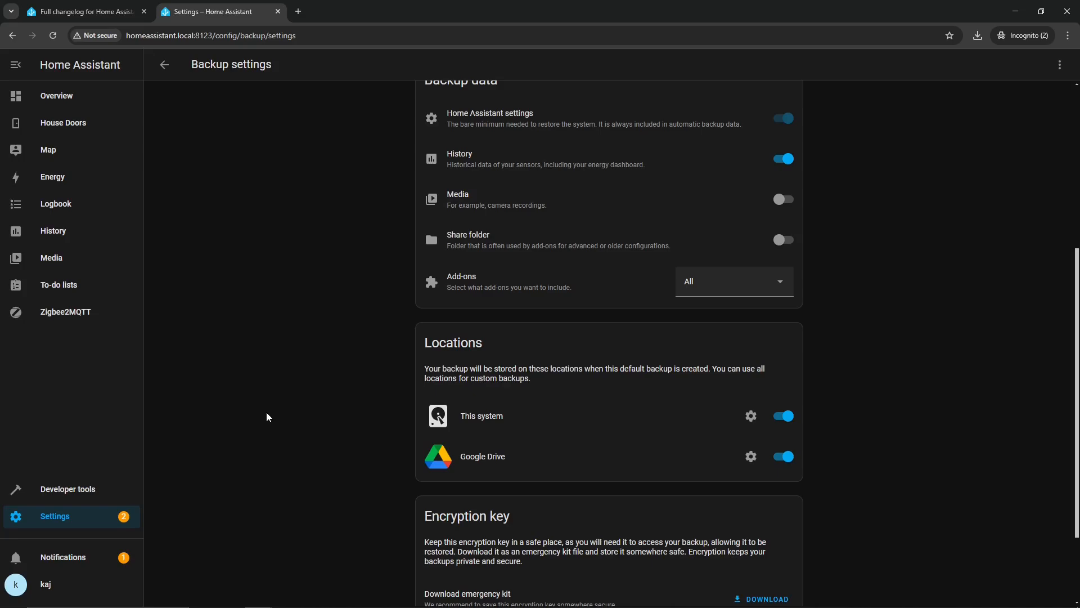
pyautogui.scroll(-2, 267, 400)
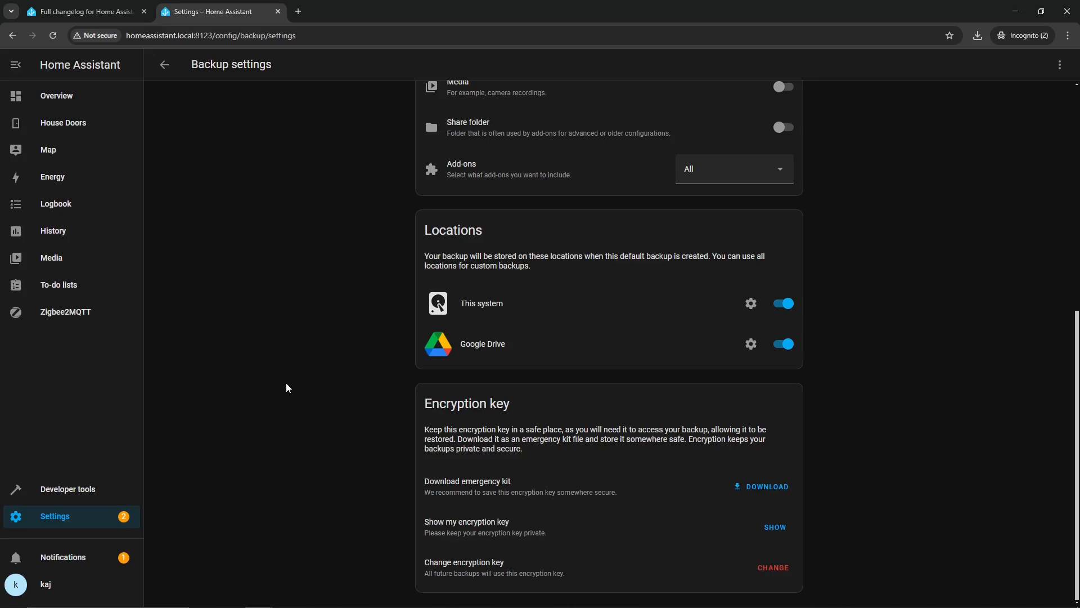
pyautogui.scroll(7, 285, 386)
pyautogui.click(165, 65)
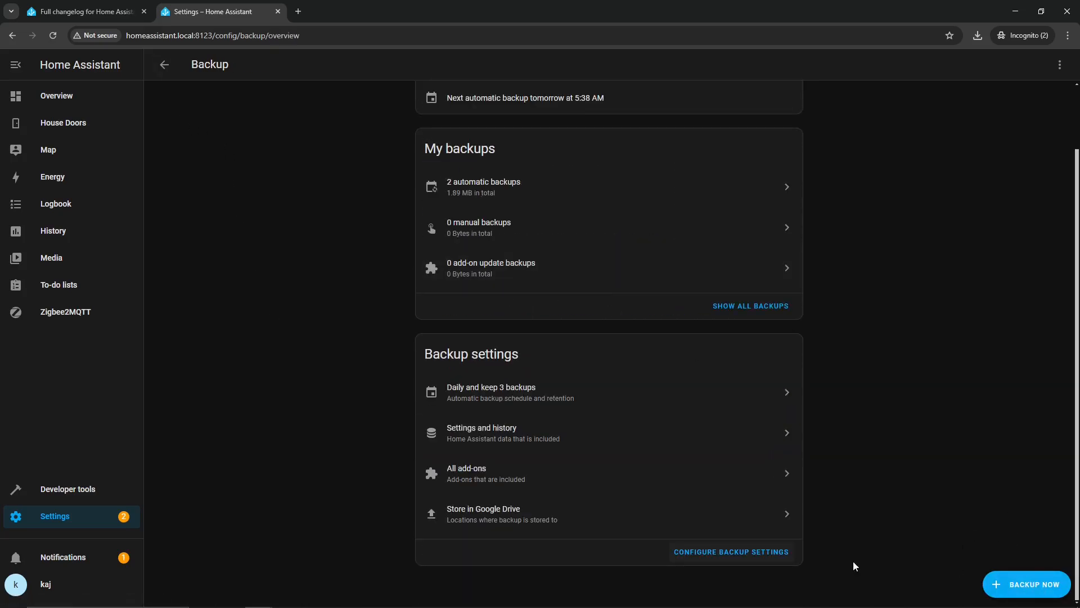
# Step: Examine the time options for automatic backups in the backup settings, leave them as they are and return to the overview
pyautogui.click(743, 552)
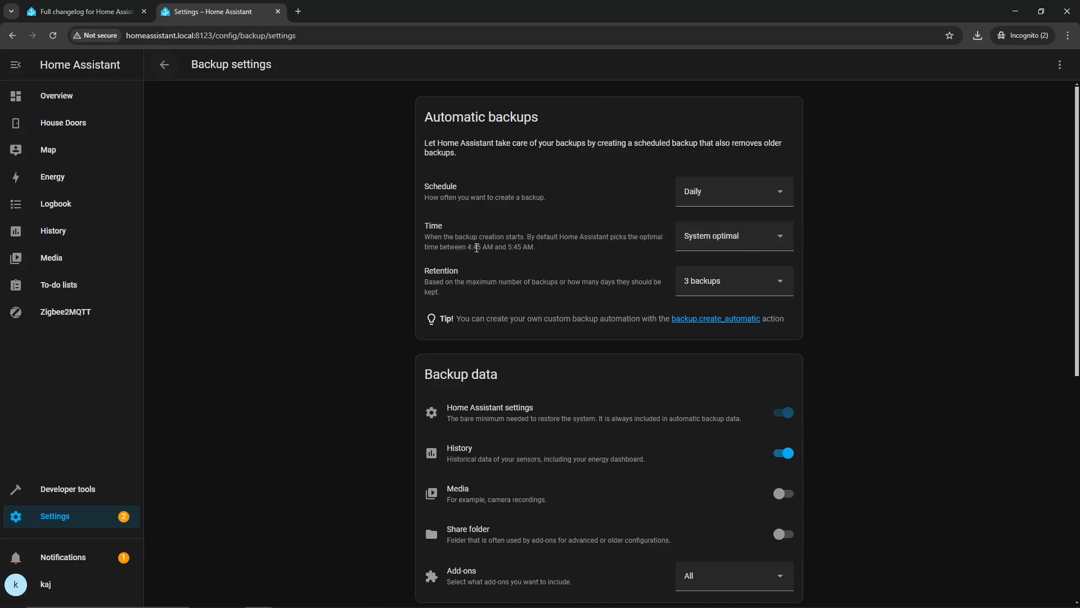
pyautogui.click(710, 239)
pyautogui.click(906, 299)
pyautogui.click(164, 64)
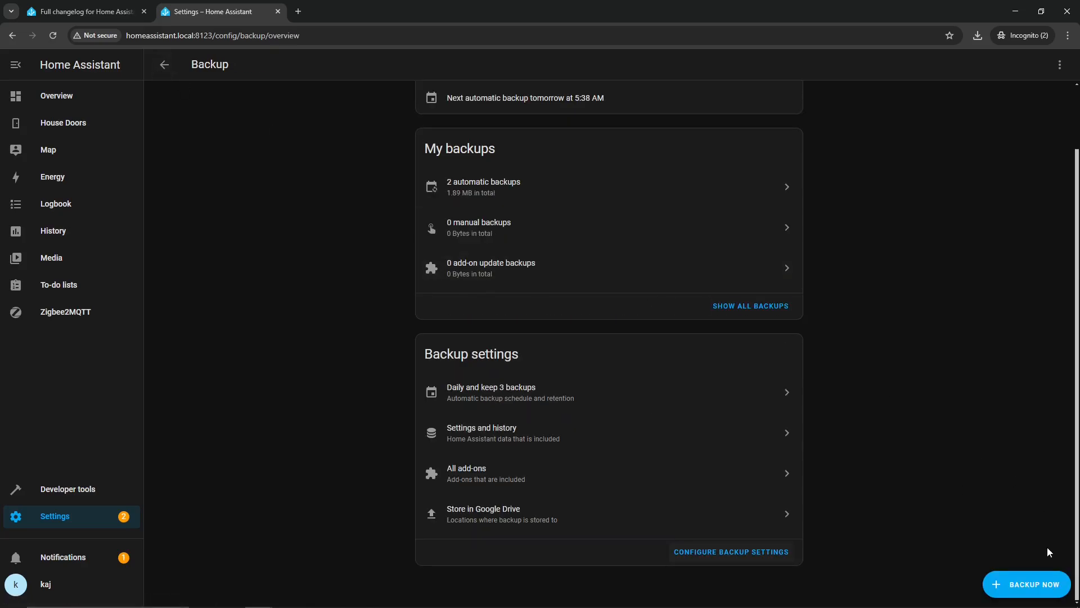
# Step: Run an automatic backup immediately with the configured data and locations, and check the backup status in the overview
pyautogui.click(1032, 587)
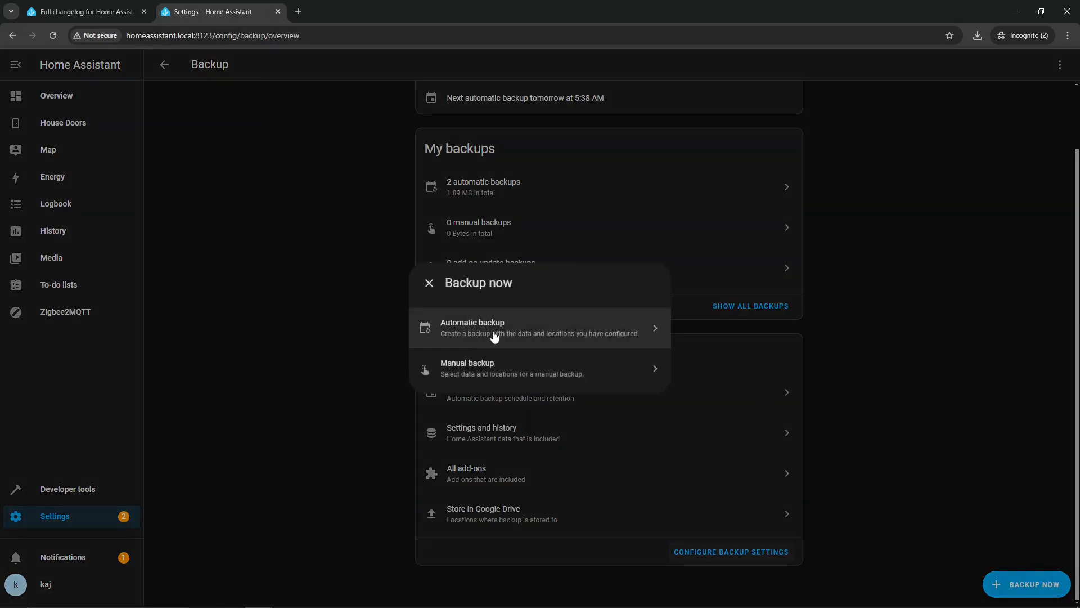
pyautogui.click(488, 343)
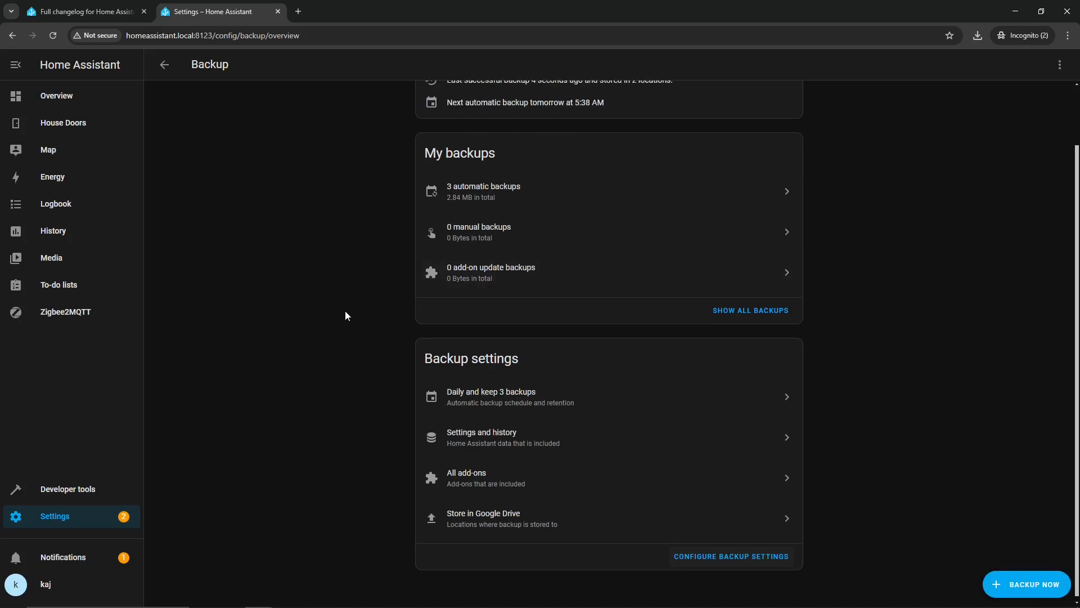
pyautogui.scroll(2, 345, 310)
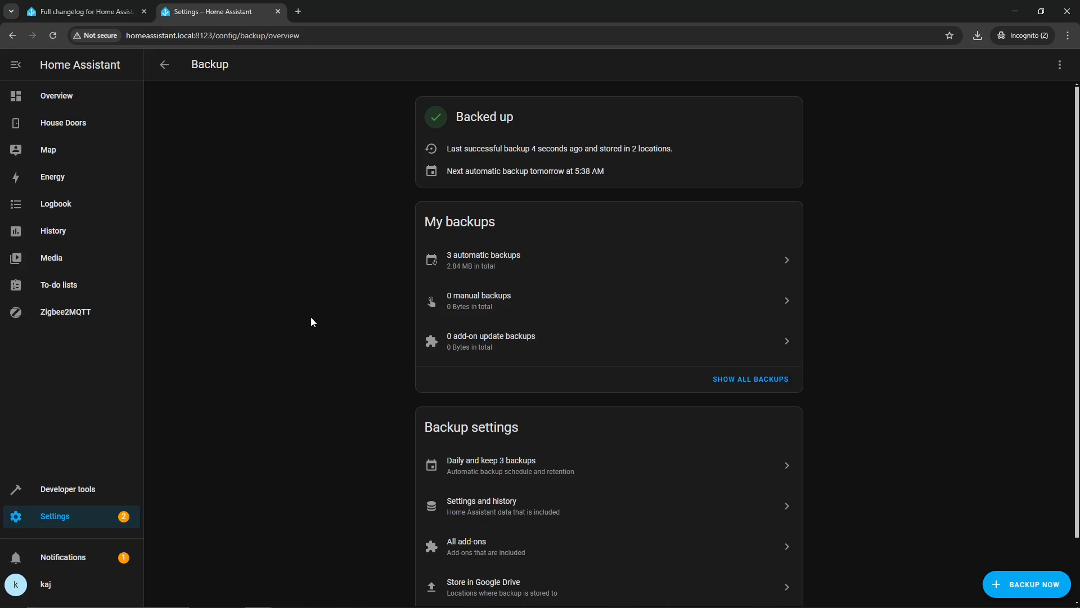
pyautogui.scroll(-1, 310, 318)
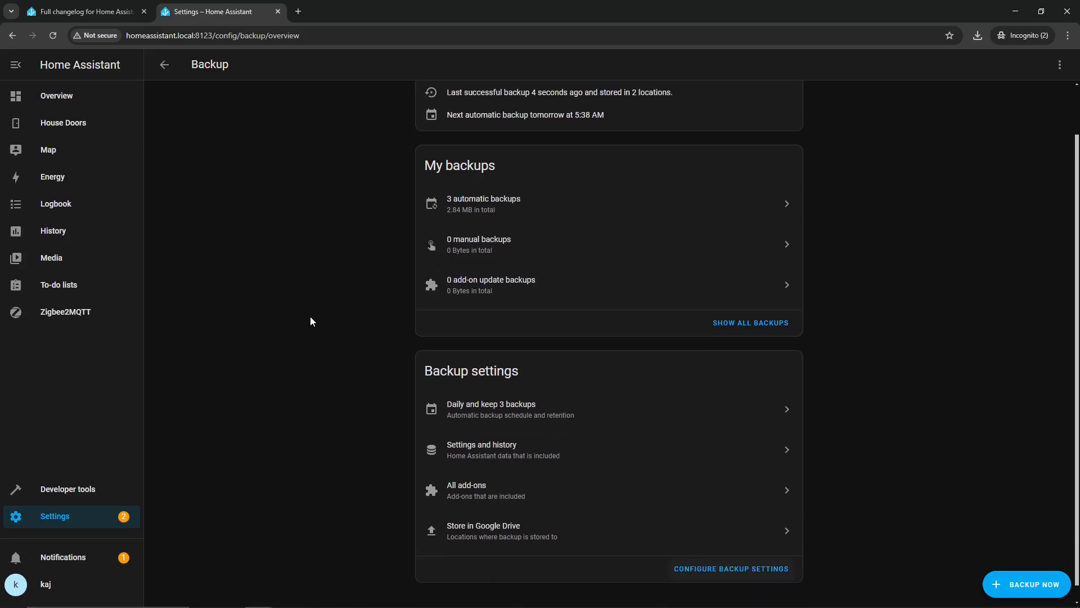
pyautogui.scroll(1, 309, 318)
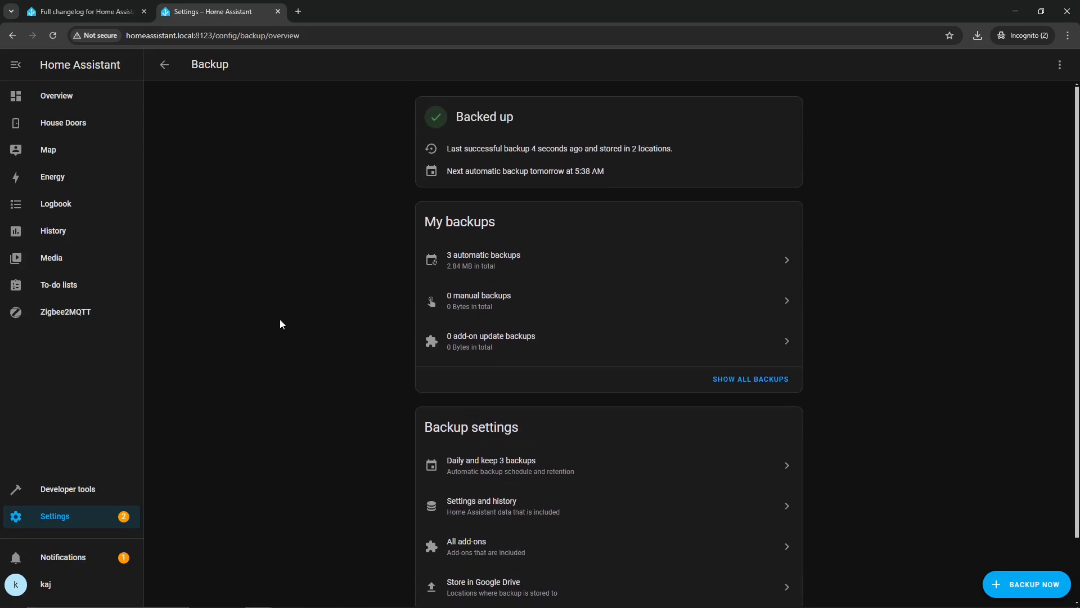